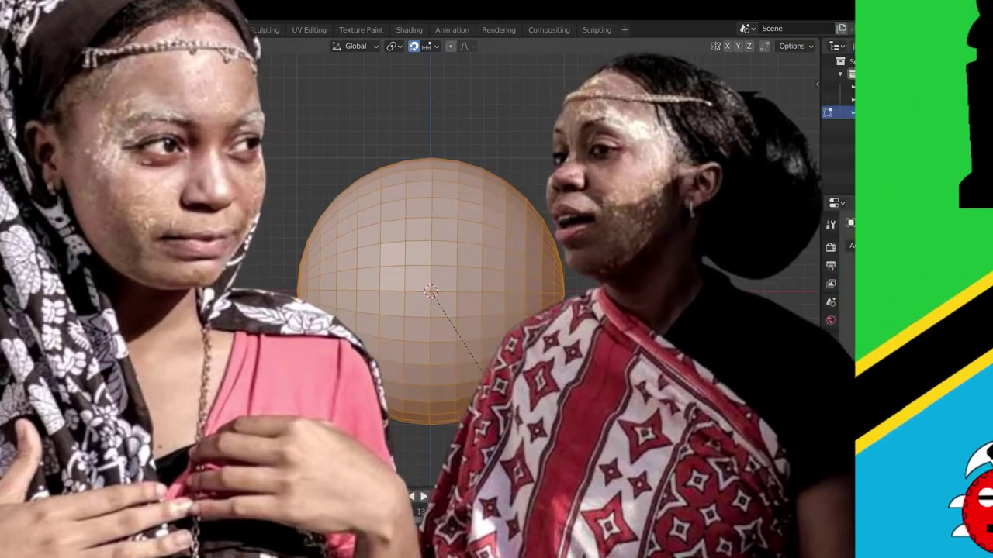
Confirm the sphere's scaling and select all the faces of its lower half, including those at the back
key("Return")
key("alt+a")
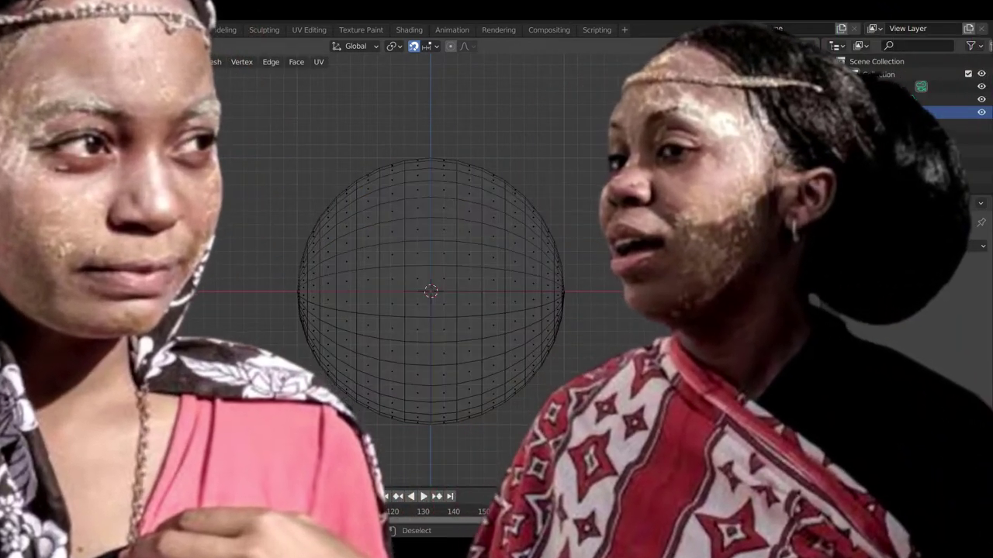
key("c")
mouse_move(566, 311)
left_mouse_down()
mouse_move(571, 364)
mouse_move(509, 388)
mouse_move(430, 357)
mouse_move(492, 337)
mouse_move(349, 332)
left_mouse_up()
key("Escape")
scroll(341, 332, "up", 5)
key("c")
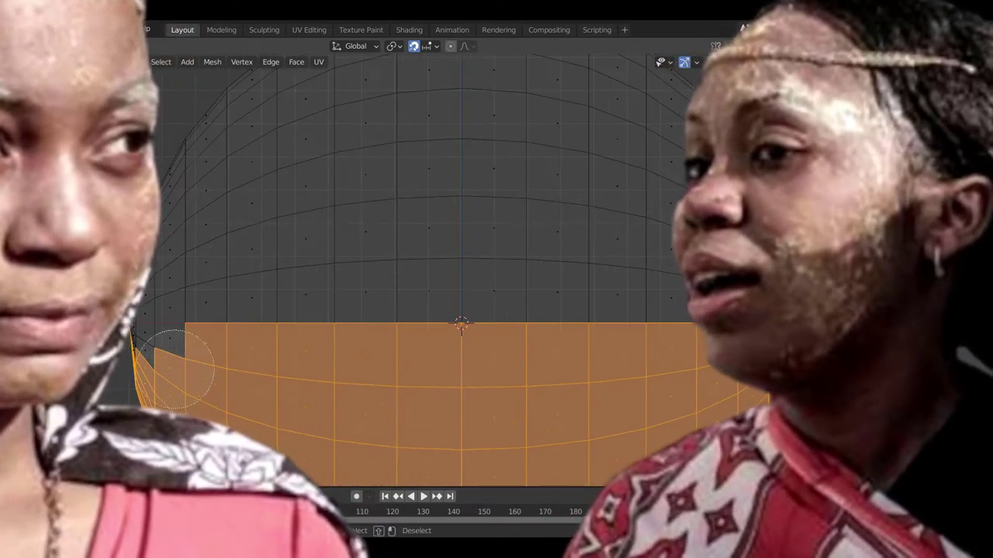
left_click_drag(169, 365, 159, 353)
key("Escape")
mouse_move(667, 395)
middle_mouse_down()
mouse_move(745, 407)
mouse_move(630, 396)
mouse_move(552, 365)
middle_mouse_up()
key("KP_1")
key("alt+z")
scroll(426, 287, "down", 5)
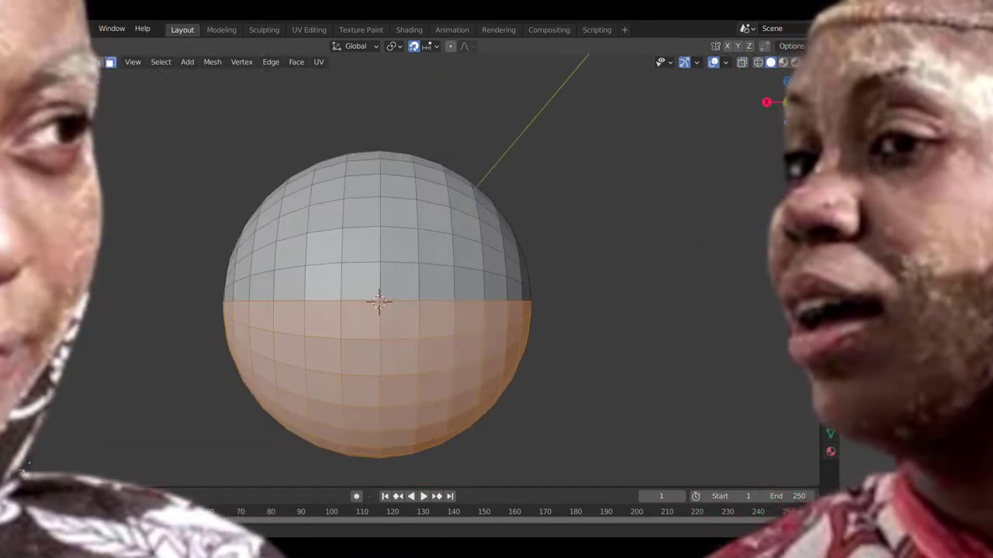
Try a deletion of the selected lower half of the sphere and undo it
key("x")
left_click(233, 301)
middle_click_drag(233, 301, 298, 301)
key("ctrl+z")
Delete the selected lower half of the sphere so that only the upper dome is left
middle_click_drag(517, 361, 462, 327)
key("x")
left_click(341, 313)
middle_click_drag(412, 293, 442, 296)
Extrude the dome's open bottom edge loop in place and scale it inward to about 0.7 of its width
key("KP_1")
middle_click_drag(457, 264, 450, 244)
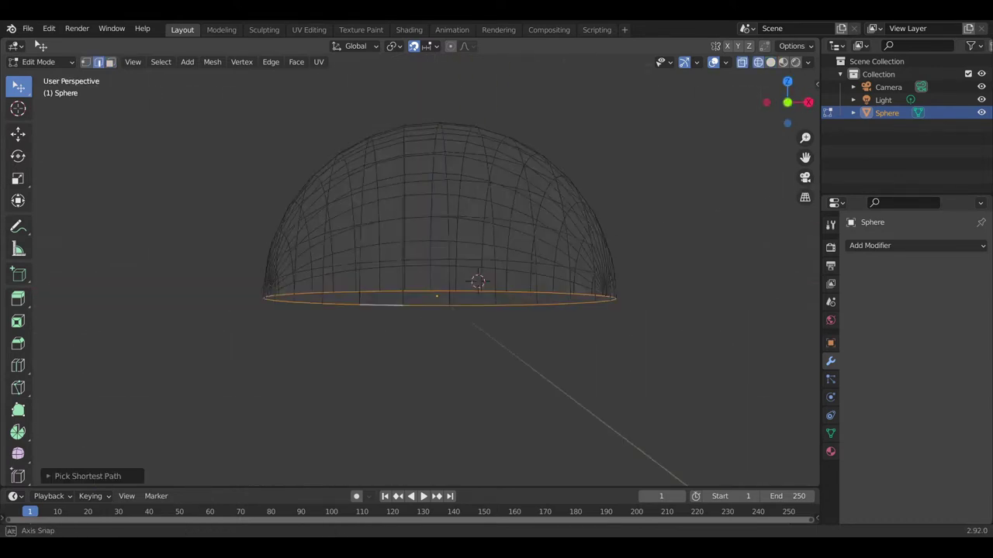
key("e")
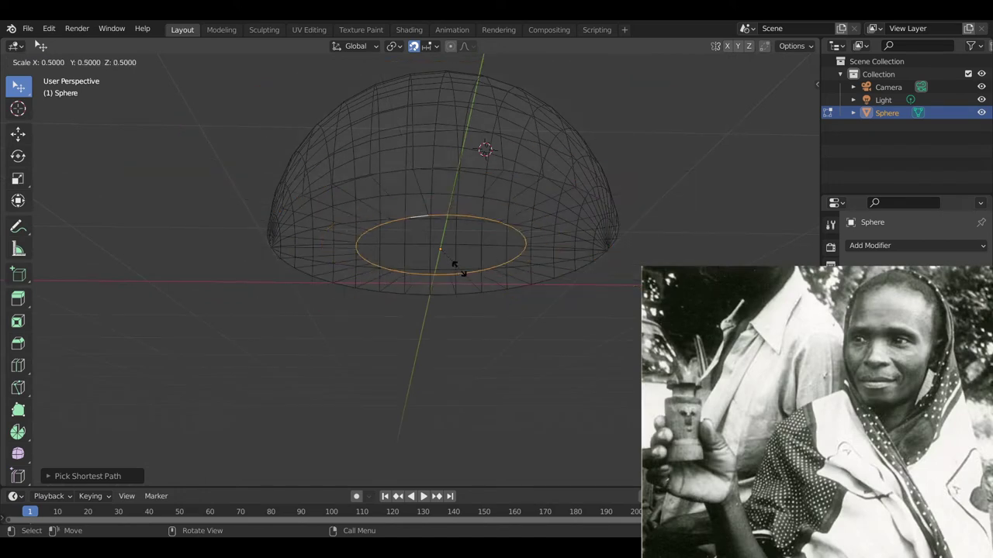
left_click(476, 265)
key("KP_1")
middle_click_drag(472, 267, 476, 227)
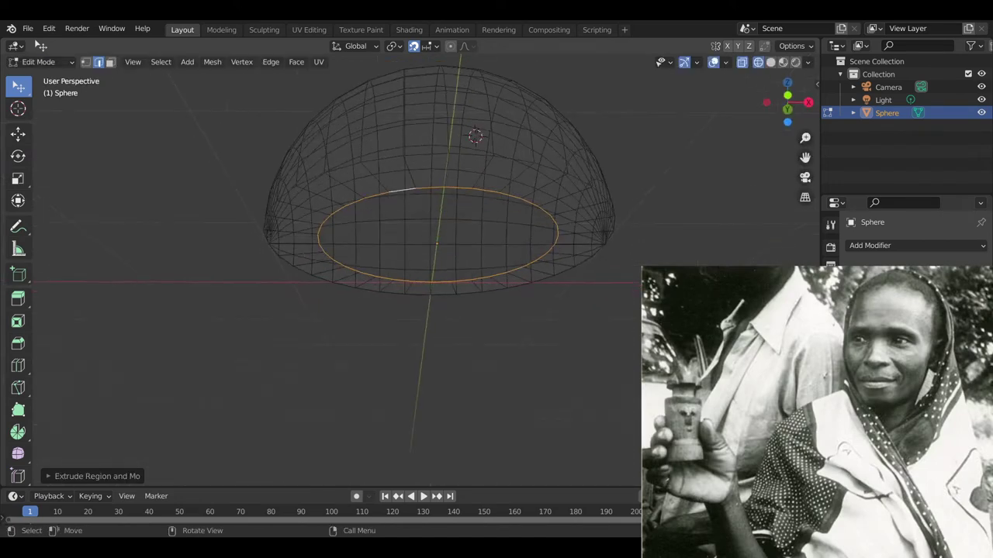
Extrude the inner ring under the dome straight down to form the neck
key("e")
key("Return")
key("KP_1")
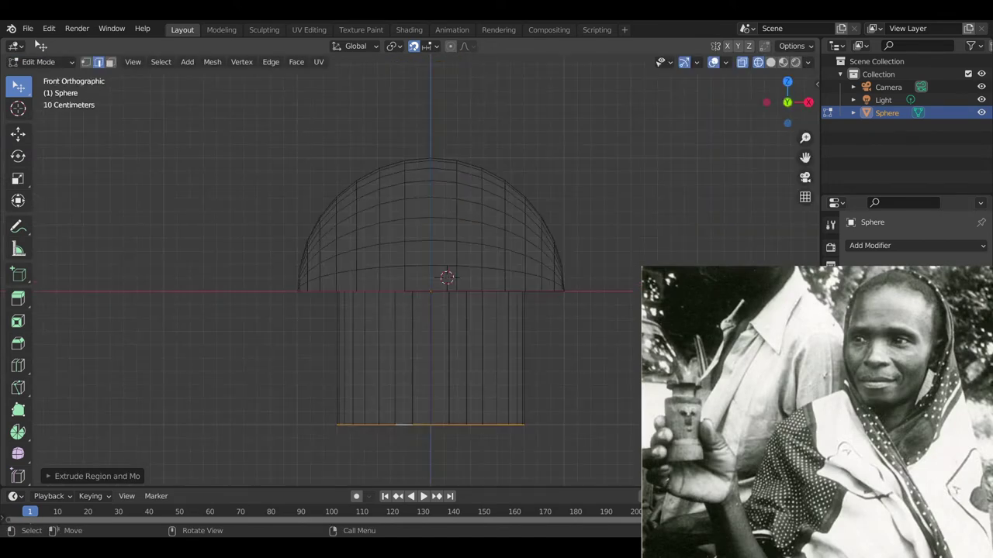
Extrude the neck's bottom ring in place and scale it outward by about 1.44 to match the dome's width
key("e")
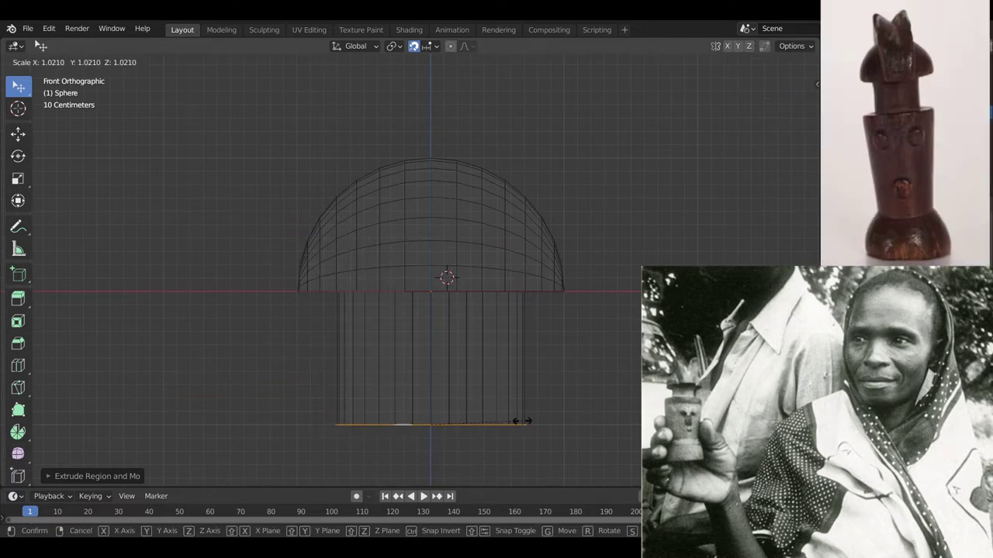
right_click(559, 423)
middle_click_drag(559, 423, 567, 364)
key("s")
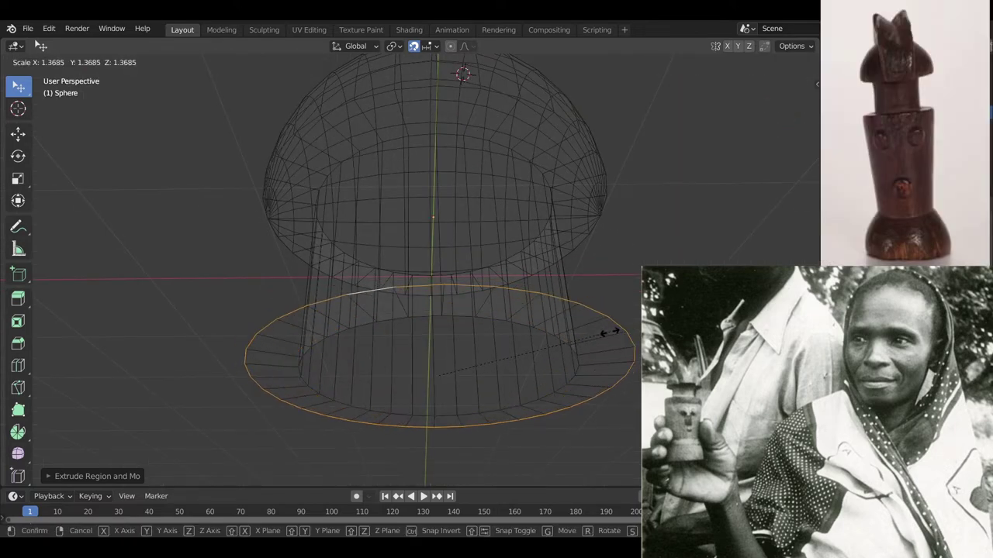
right_click(609, 333)
middle_click_drag(608, 335, 576, 407)
key("KP_1")
key("s")
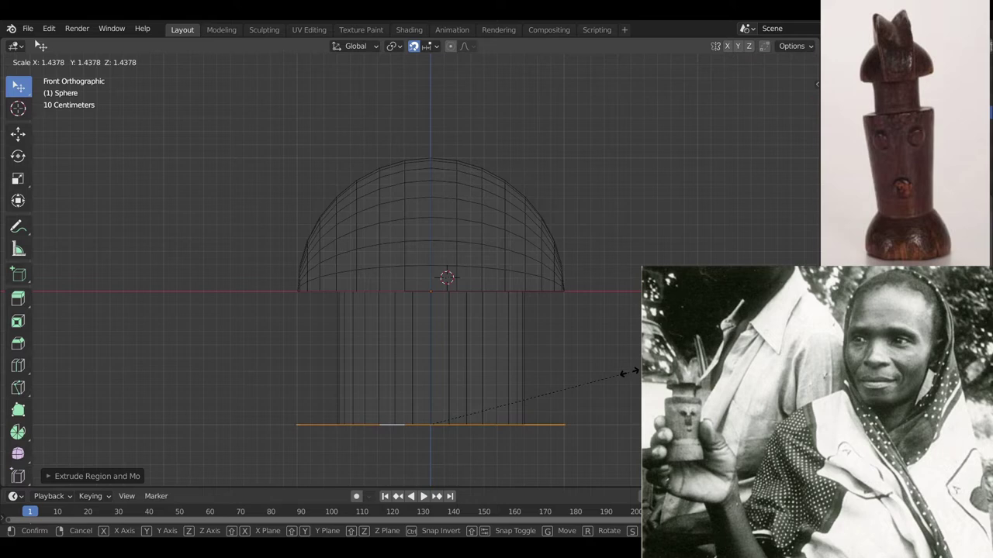
left_click(629, 373)
Extrude the wide ring below the neck straight down to start the body
middle_click_drag(629, 374, 634, 268, "shift")
middle_click_drag(635, 267, 624, 203)
key("e")
left_click(624, 368)
middle_click_drag(625, 369, 614, 342)
key("KP_1")
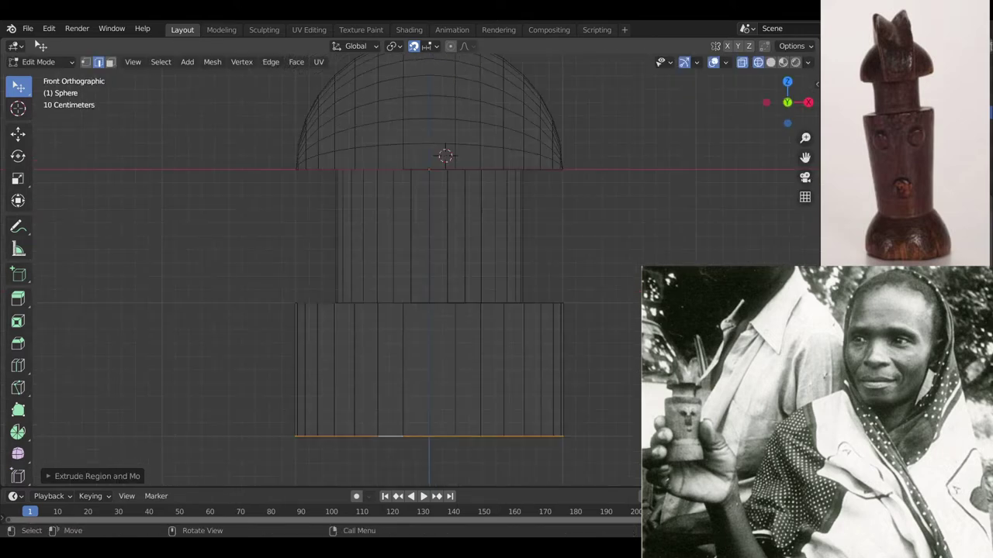
Move the body's bottom edge loop down along Z to lengthen the body to about four times the neck's height
scroll(614, 342, "down", 3)
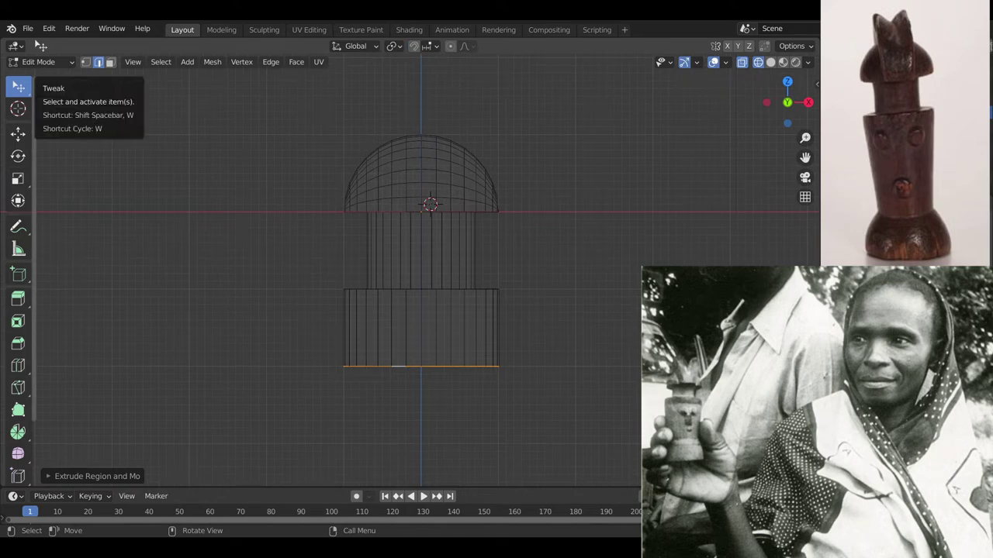
left_click(18, 133)
left_click_drag(421, 314, 421, 393)
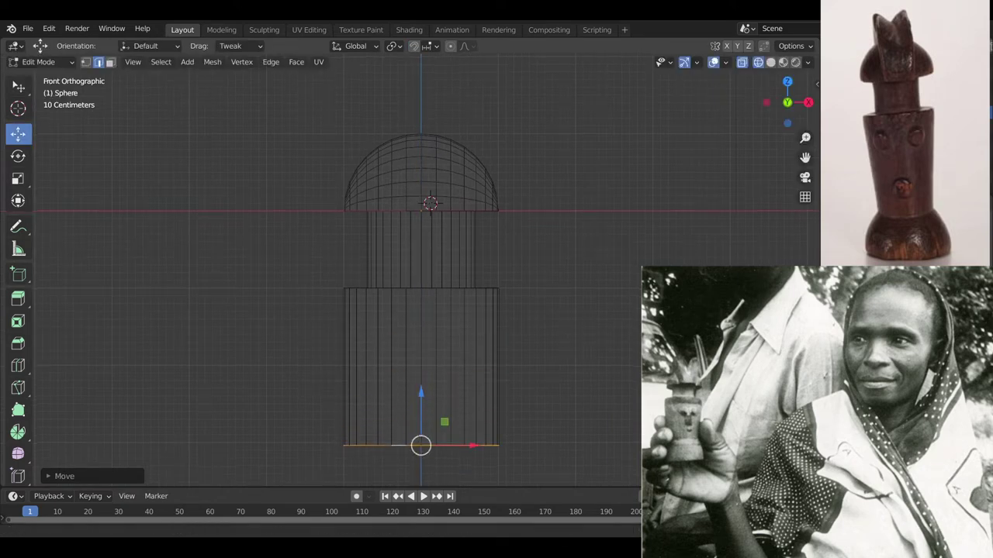
middle_click_drag(422, 393, 428, 262, "shift")
left_click_drag(428, 261, 428, 341)
scroll(428, 340, "down", 3)
left_click_drag(421, 290, 421, 333)
Scale the body's bottom edge loop inward to about 0.8 so the body tapers downward
middle_click_drag(485, 394, 492, 377)
key("s")
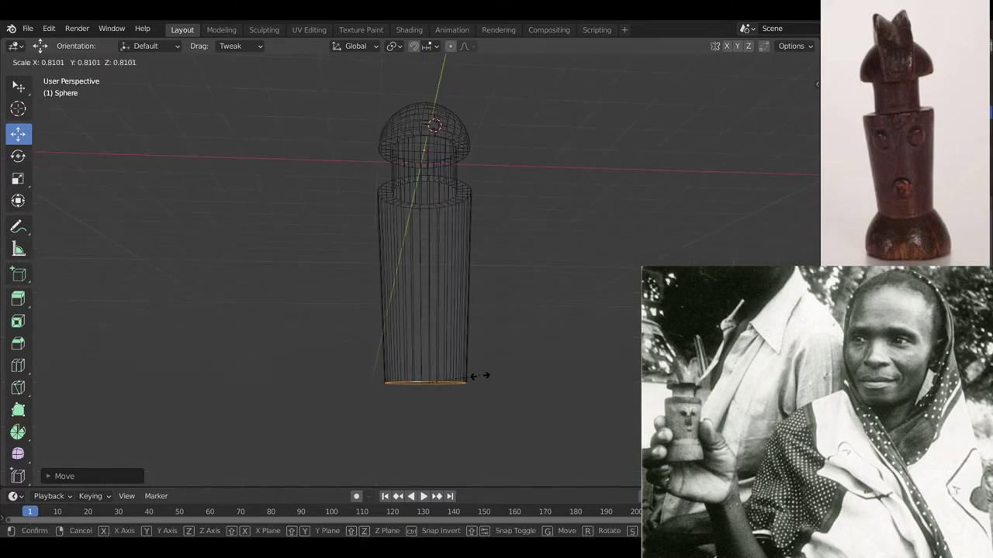
left_click(471, 376)
key("KP_1")
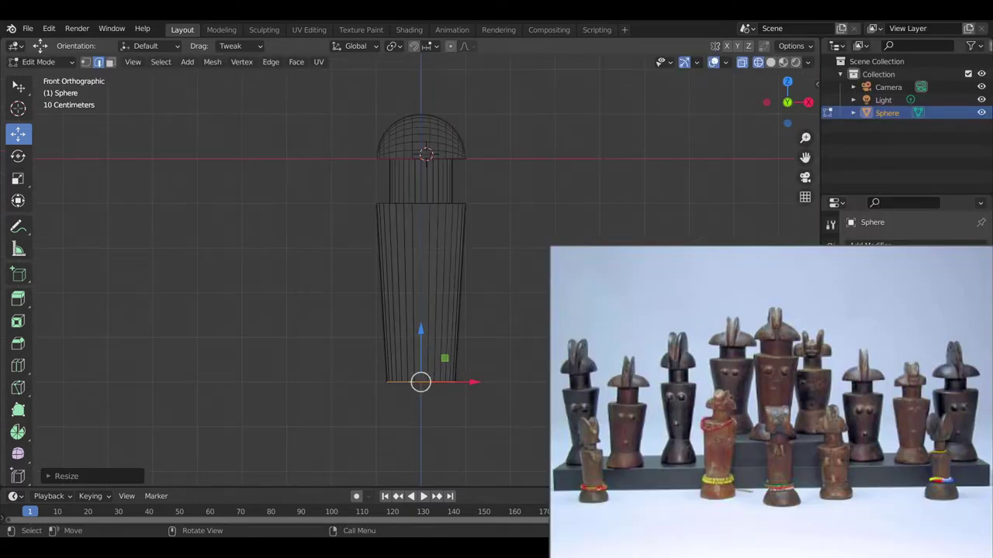
Extrude the body's bottom edge loop in place and scale it outward slightly beyond the width of the body's upper end
left_click_drag(421, 382, 345, 443)
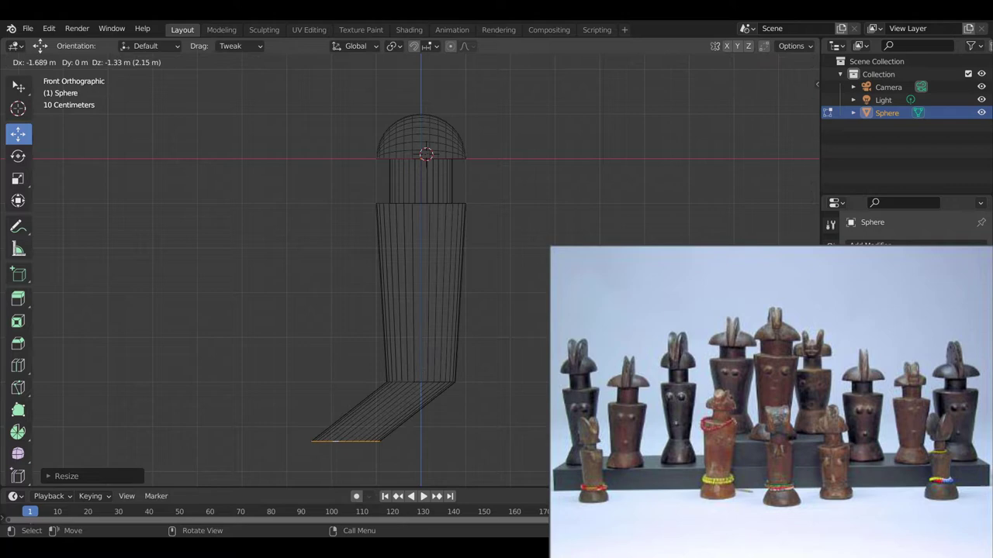
key("Escape")
key("s")
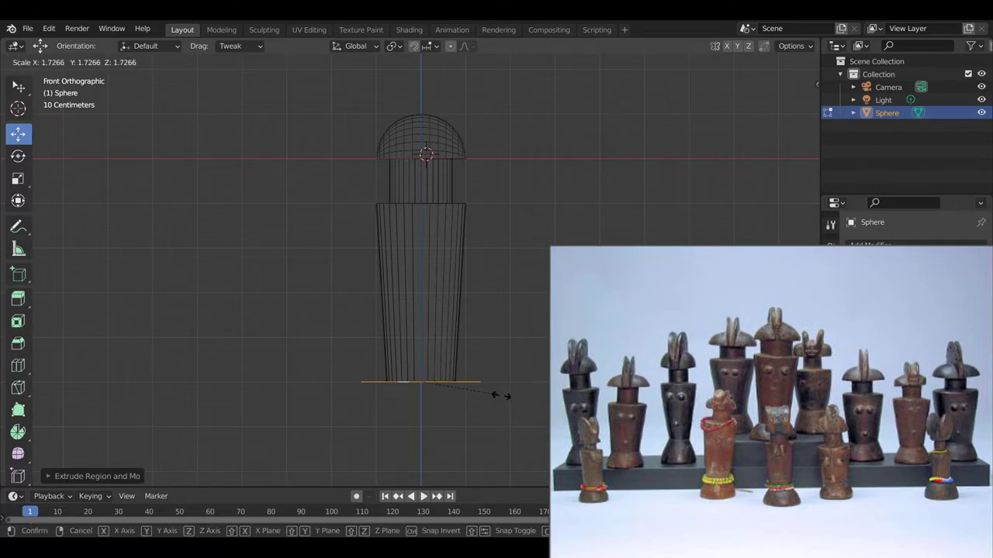
left_click(482, 399)
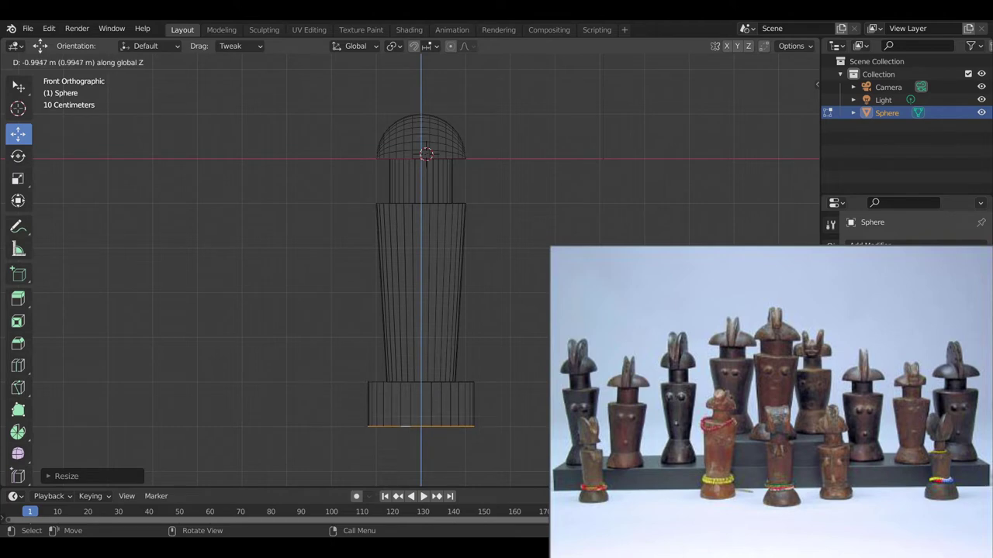
Extrude the flared bottom ring down about 1 m along Z to form the base, and switch to solid shading
left_click(482, 444)
left_click(504, 403)
mouse_move(504, 404)
middle_mouse_down()
mouse_move(475, 452)
mouse_move(465, 407)
middle_mouse_up()
key("z")
left_click(535, 407)
mouse_move(535, 407)
middle_mouse_down()
mouse_move(295, 411)
mouse_move(434, 411)
mouse_move(434, 434)
mouse_move(435, 411)
mouse_move(477, 405)
middle_mouse_up()
key("KP_1")
scroll(426, 270, "up", 2)
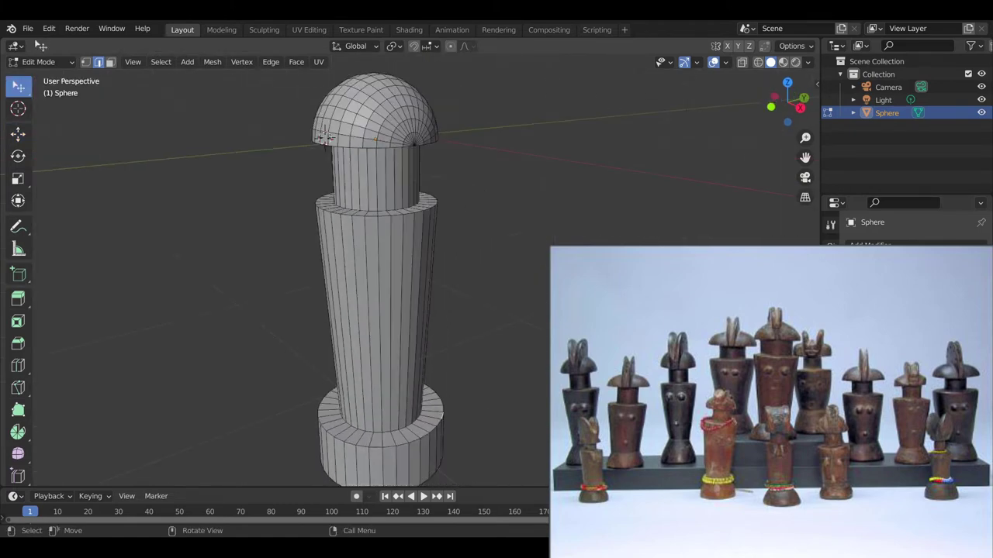
Select the base's upper outer edge loop and move it down along Z to slope the base's upper surface
left_click(324, 138, "ctrl")
middle_click_drag(324, 138, 450, 186)
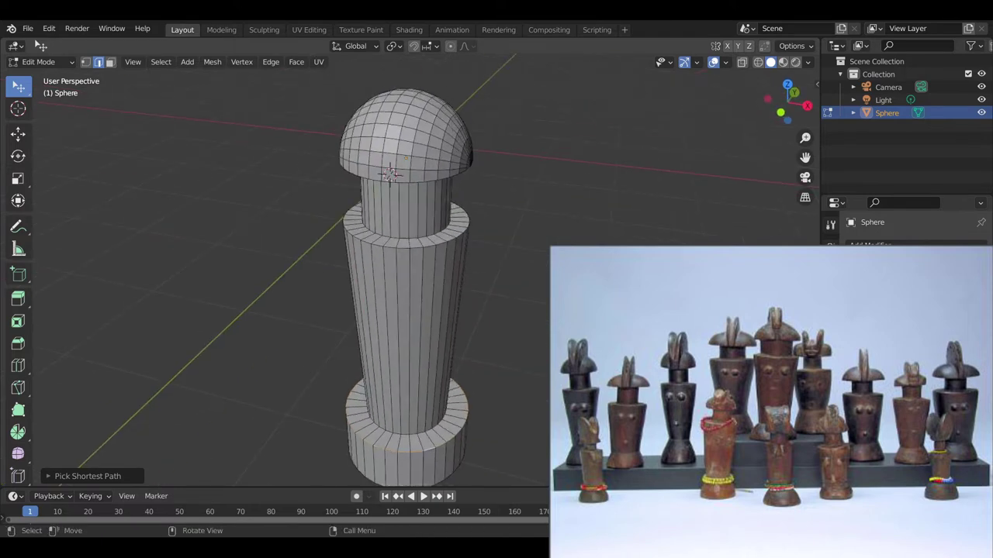
key("KP_1")
left_click(18, 134)
left_click_drag(423, 352, 423, 375)
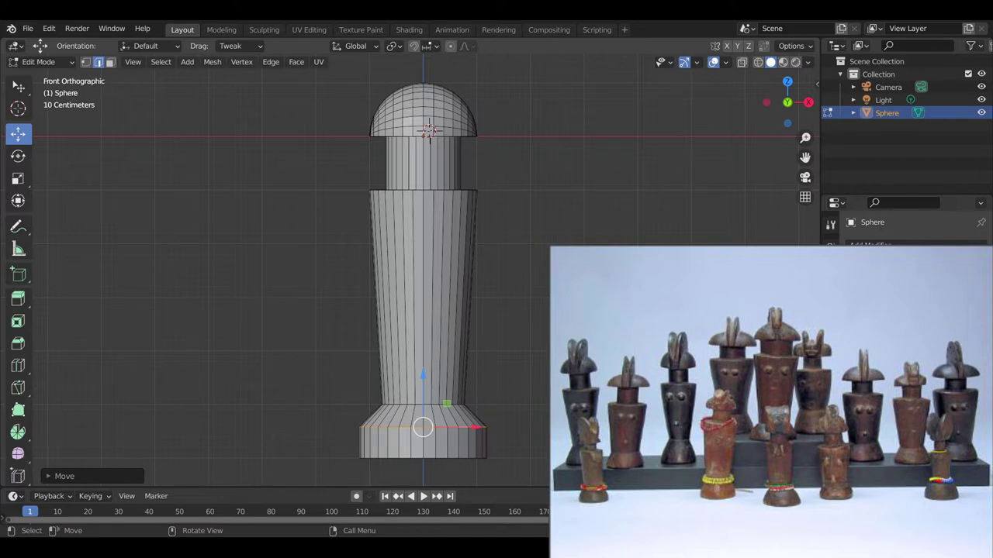
Select the faces of the whole base in wireframe display and move them up to shorten the body
key("alt+a")
key("shift+z")
key("w")
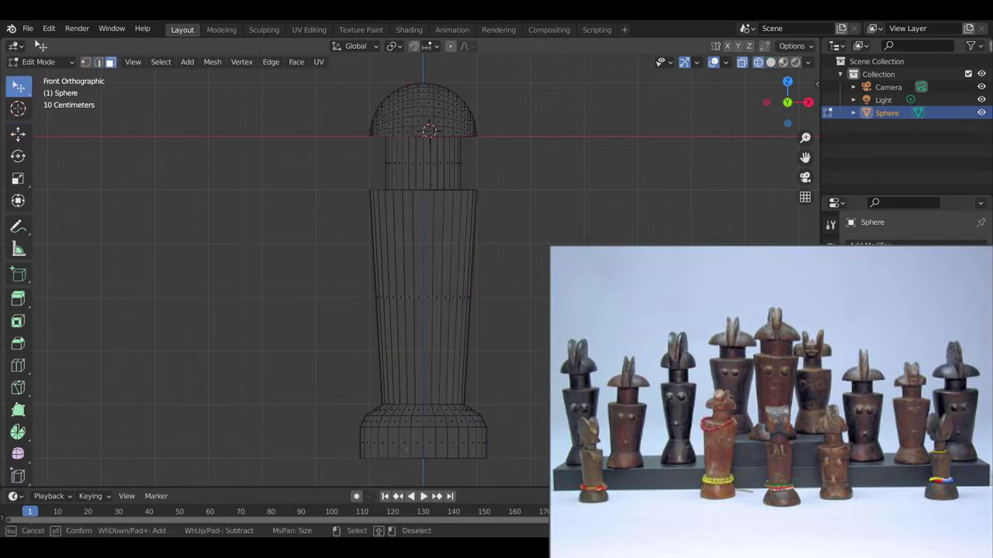
left_click(18, 135)
left_click_drag(423, 377, 423, 323)
Extrude the dome's central band of faces upward to form a raised crest over the head
key("Return")
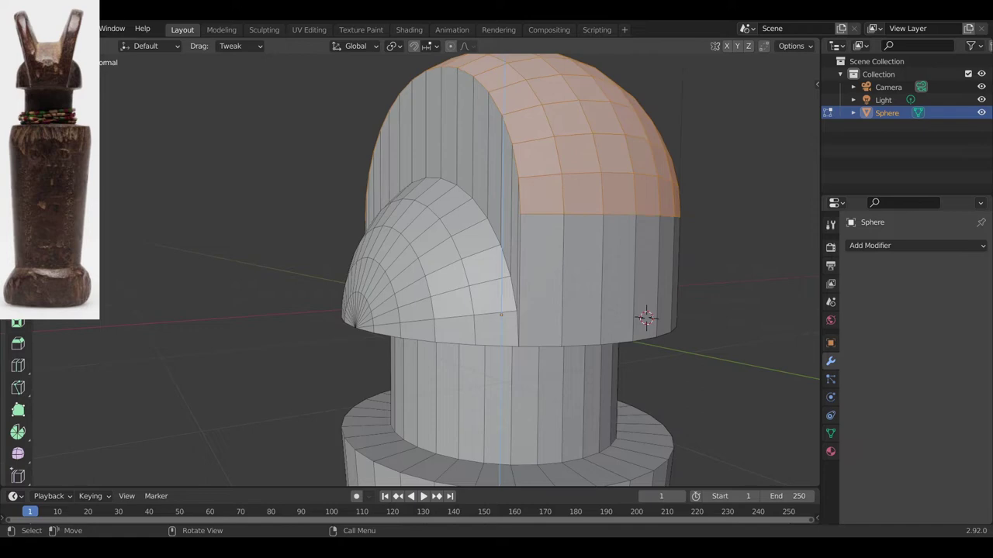
key("Return")
middle_click_drag(435, 272, 589, 284)
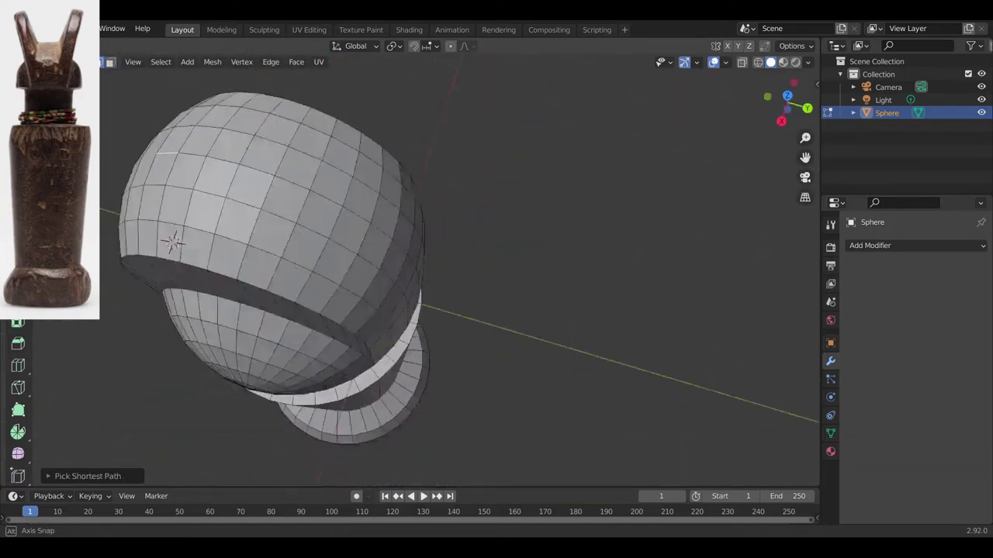
Try to lower the edges along the middle of the crest to cut a V-shaped notch through it
middle_click_drag(373, 310, 496, 225)
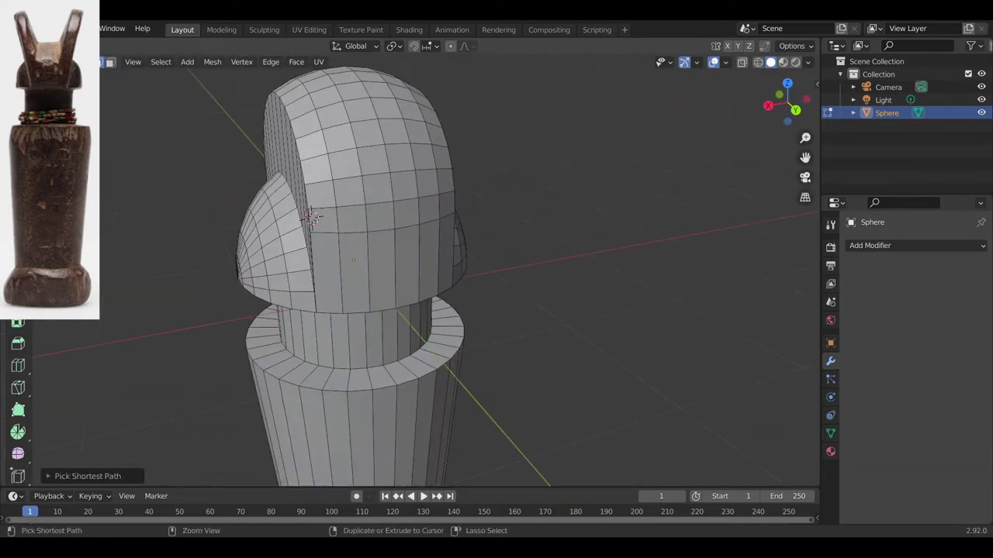
scroll(422, 271, "up", 3)
middle_click_drag(496, 272, 434, 267)
scroll(422, 287, "down", 4)
key("KP_1")
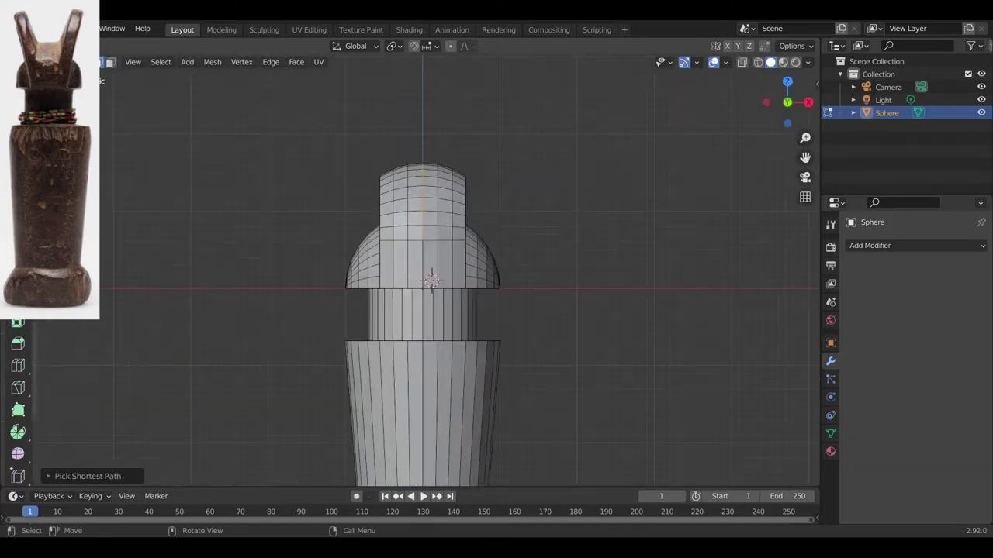
left_click(17, 127)
left_click_drag(423, 155, 422, 164)
scroll(422, 271, "up", 3)
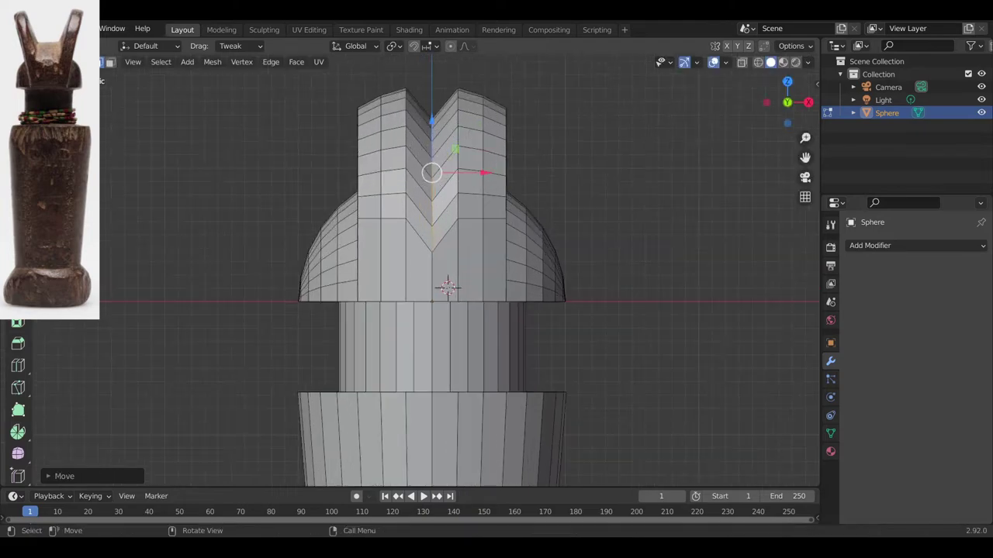
key("ctrl+z")
key("Escape")
Adjust the selection of edges along the crest's centre line and move them down along Z to form a groove
middle_click_drag(565, 175, 369, 225)
left_click(363, 138, "shift")
middle_click_drag(363, 156, 558, 171)
key("KP_1")
left_click_drag(432, 68, 432, 97)
mouse_move(465, 140)
middle_mouse_down()
mouse_move(388, 187)
mouse_move(457, 159)
mouse_move(446, 202)
mouse_move(443, 194)
middle_mouse_up()
key("KP_1")
Select the half-dome faces and underside on one side of the crest, extrude them in place and scale them narrower along Y
key("3")
mouse_move(504, 194)
middle_mouse_down()
mouse_move(377, 240)
mouse_move(357, 233)
middle_mouse_up()
key("c")
left_click_drag(376, 299, 346, 282)
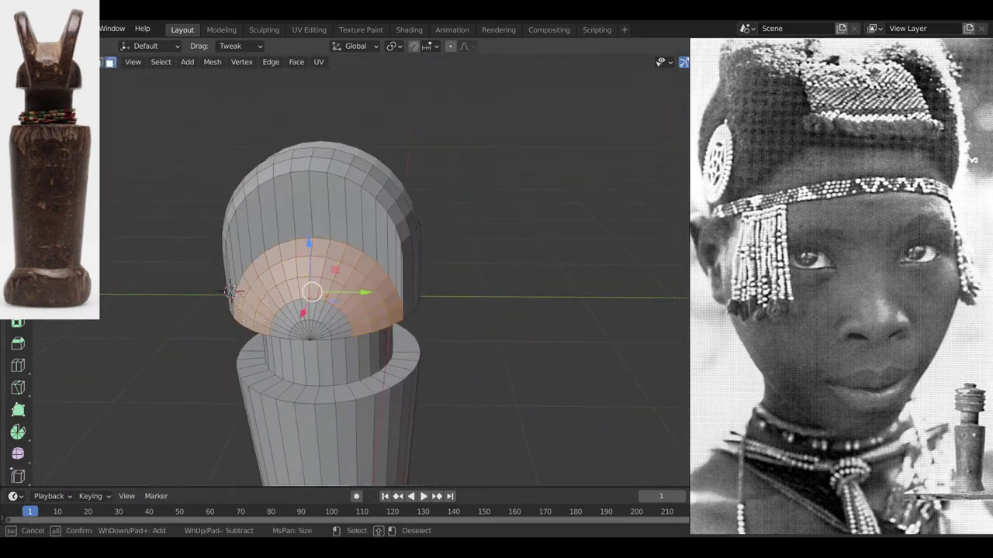
middle_click_drag(334, 290, 310, 221)
scroll(310, 221, "up", 4)
key("c")
left_click_drag(98, 233, 198, 220)
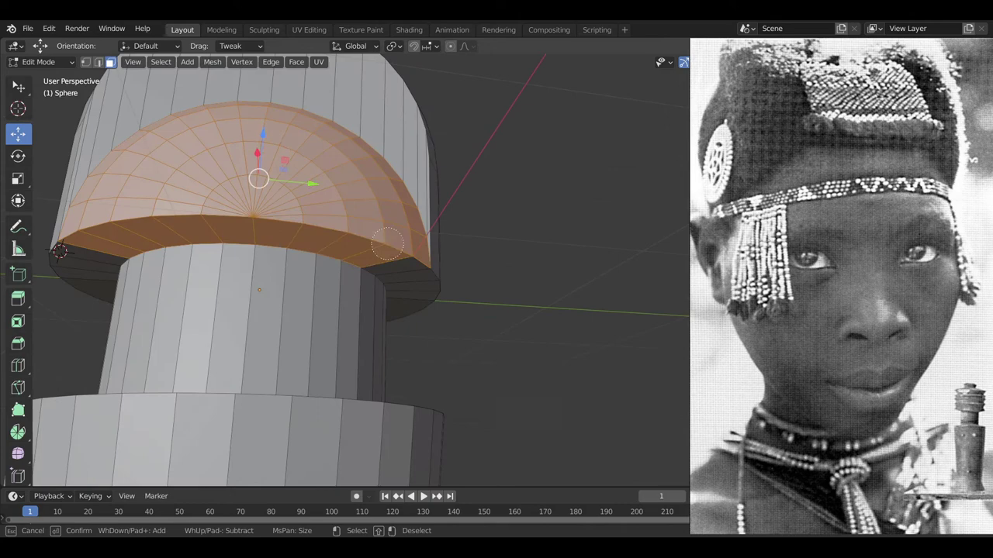
key("Escape")
middle_click_drag(388, 244, 326, 303)
key("s")
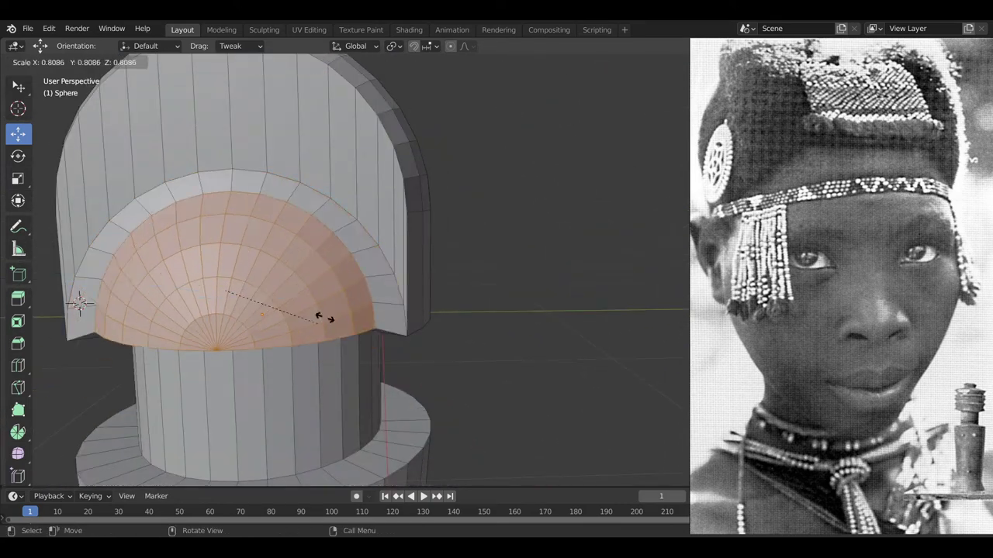
key("x")
key("z")
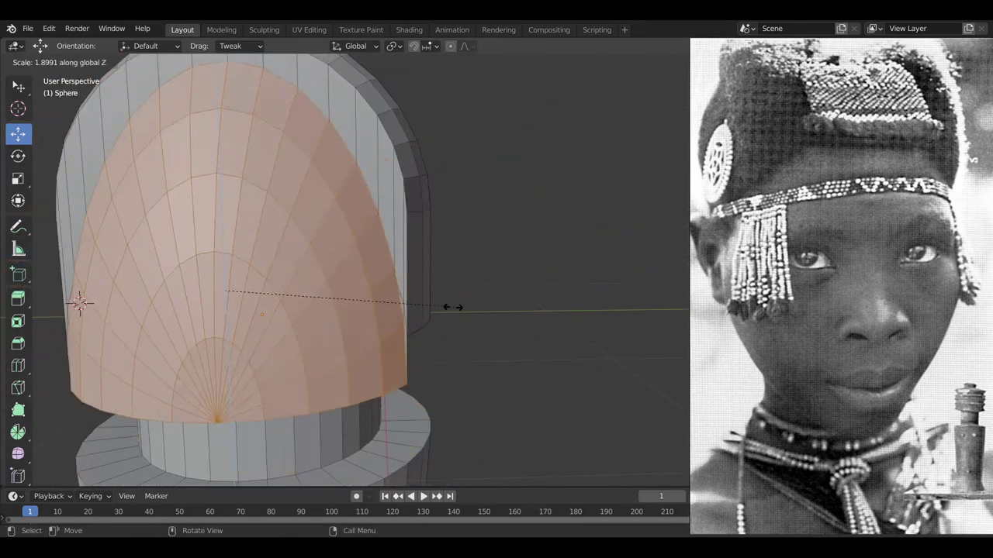
key("y")
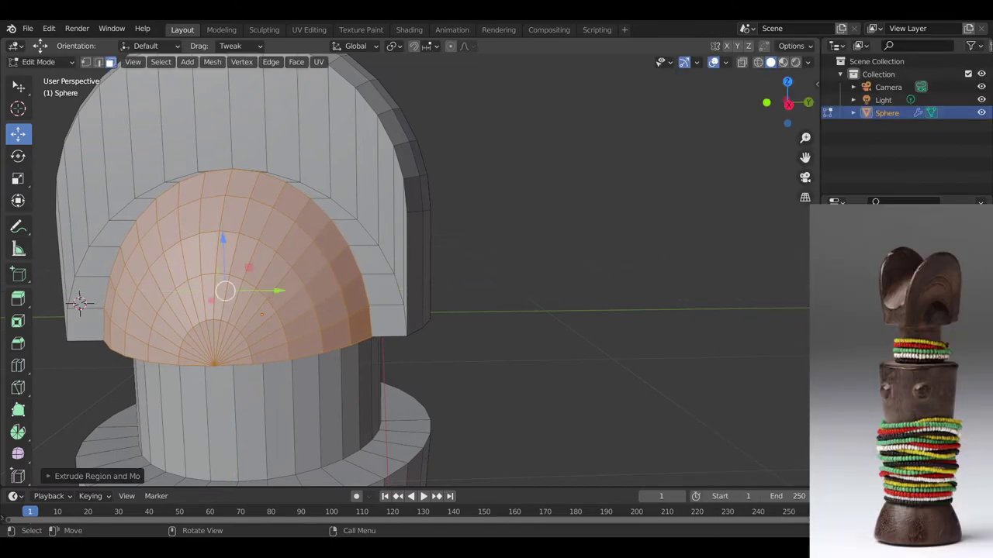
Extrude the eye and mouth faces on the head's front about 0.05 m inward, and return to Object Mode
middle_click_drag(222, 288, 543, 280)
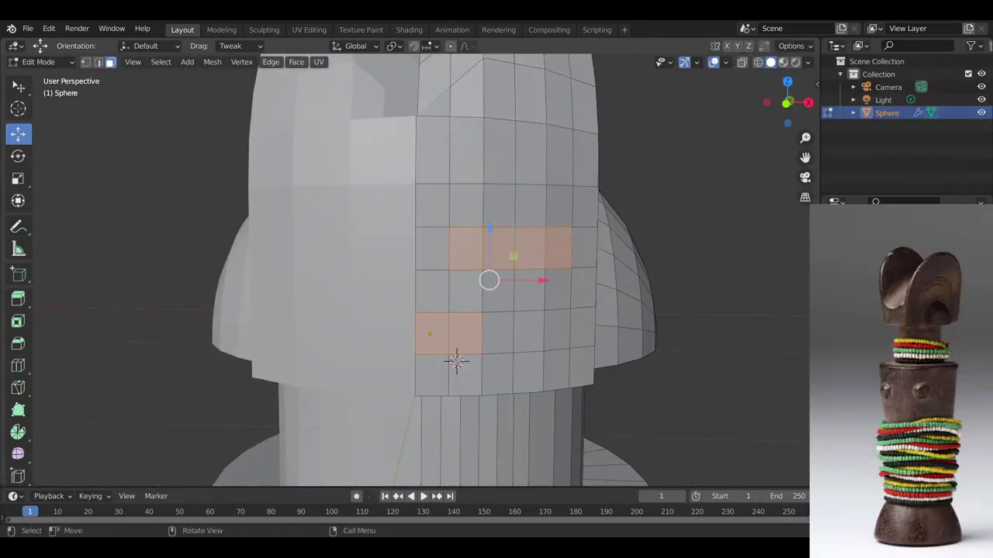
key("e")
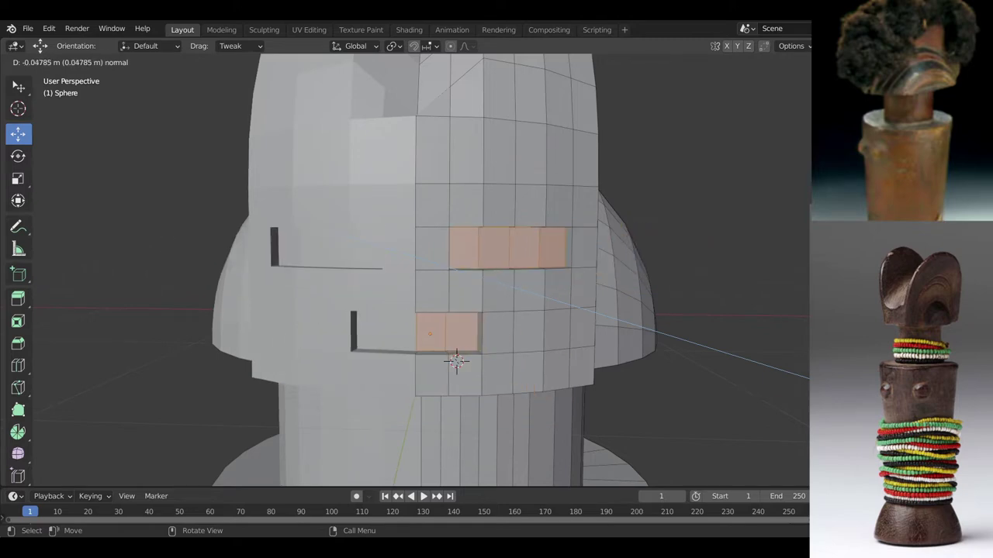
key("Return")
key("alt+a")
mouse_move(497, 310)
middle_mouse_down()
mouse_move(493, 260)
mouse_move(403, 318)
mouse_move(485, 310)
middle_mouse_up()
scroll(485, 310, "down", 2)
key("Tab")
middle_click_drag(434, 279, 465, 276)
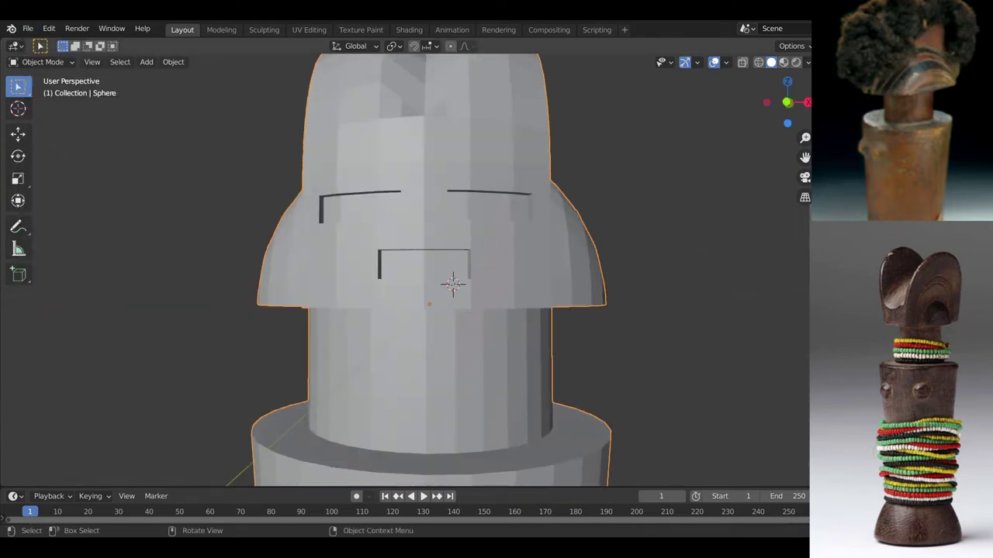
Enter Edit Mode and try to raise the outer lower corners of the eye and mouth openings
left_click(43, 61)
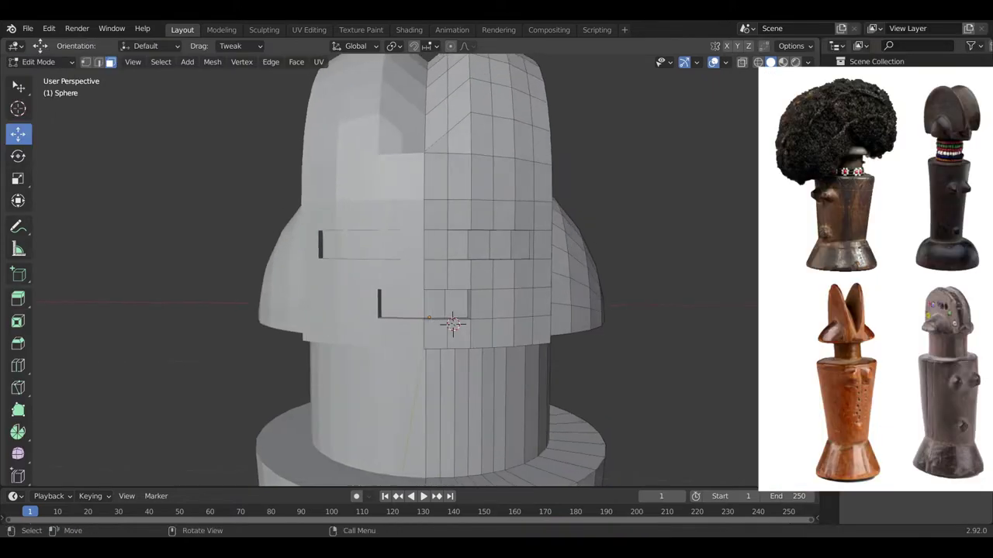
scroll(427, 280, "up", 4)
mouse_move(481, 310)
middle_mouse_down()
mouse_move(435, 310)
mouse_move(469, 314)
mouse_move(408, 337)
mouse_move(461, 314)
mouse_move(463, 326)
mouse_move(419, 343)
middle_mouse_up()
scroll(469, 314, "down", 6)
scroll(462, 314, "up", 4)
key("c")
key("Escape")
middle_click_drag(689, 293, 655, 267)
key("KP_1")
scroll(546, 225, "up", 3)
left_click_drag(546, 215, 546, 197)
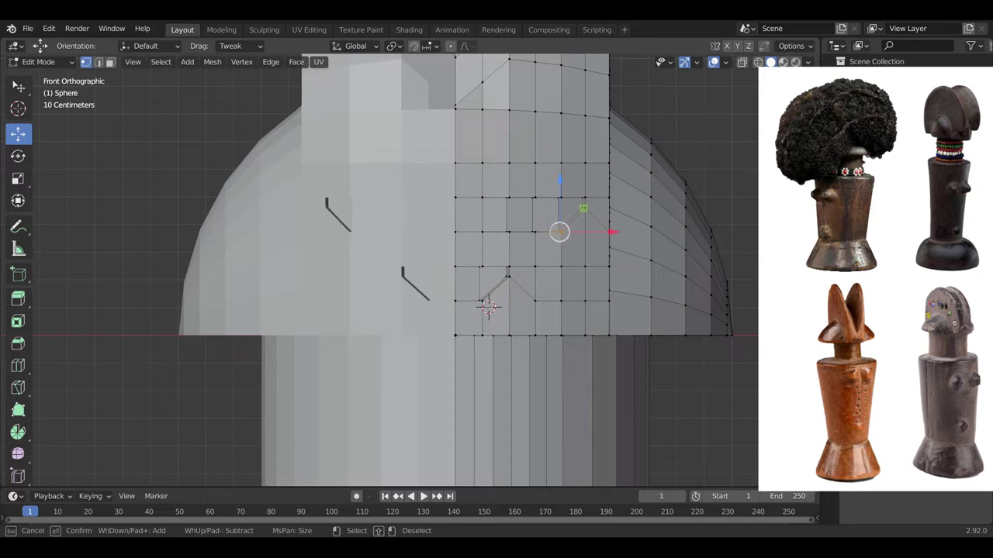
left_click(481, 296)
key("Escape")
middle_click_drag(481, 297, 419, 315)
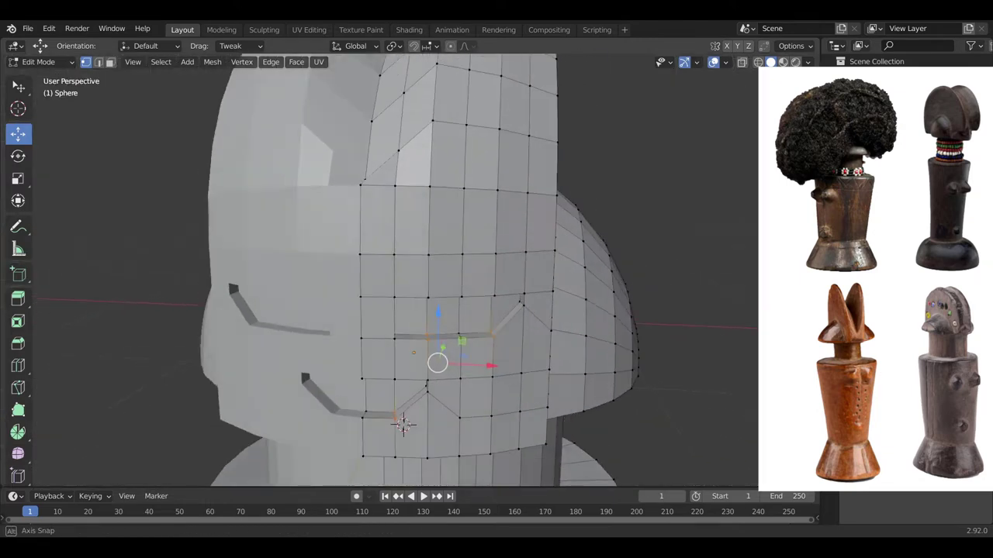
key("KP_1")
Select the lower corner vertices at both ends of the eye and at the mouth's end, and move them up
middle_click_drag(487, 307, 336, 400)
key("c")
key("Escape")
key("KP_1")
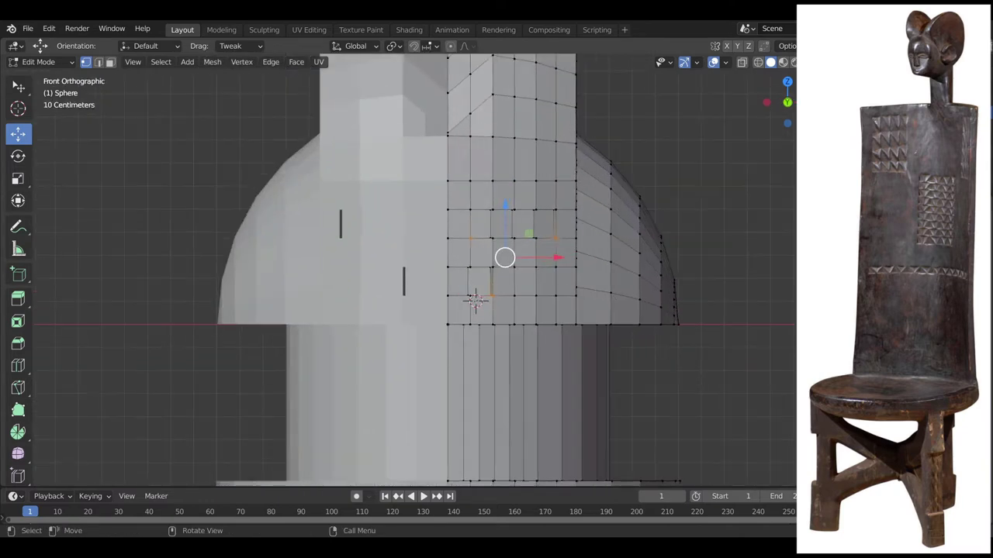
key("g")
left_click(488, 306)
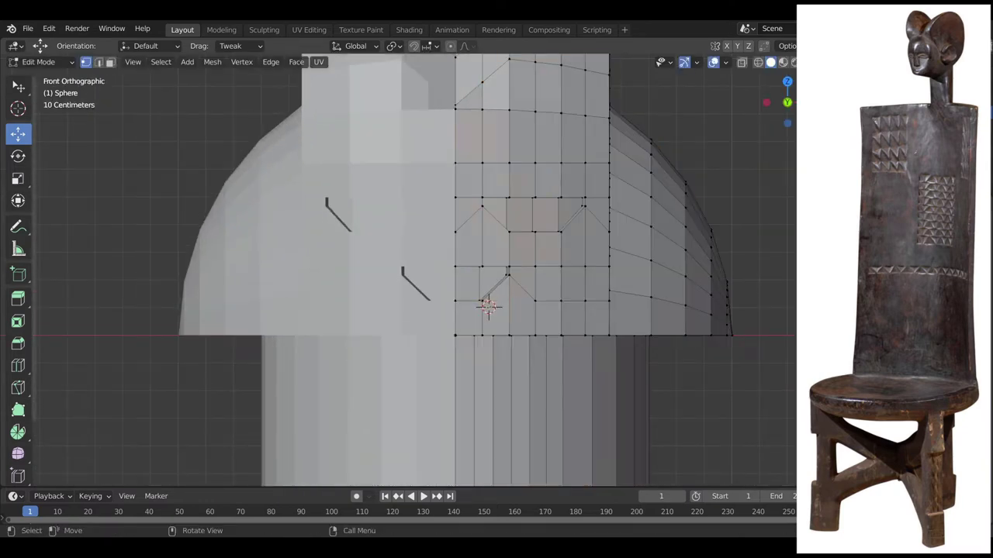
Raise the vertices next to the eye and mouth corners slightly to curve their lower edges, and save the file
middle_click_drag(488, 307, 362, 421)
key("Escape")
key("KP_1")
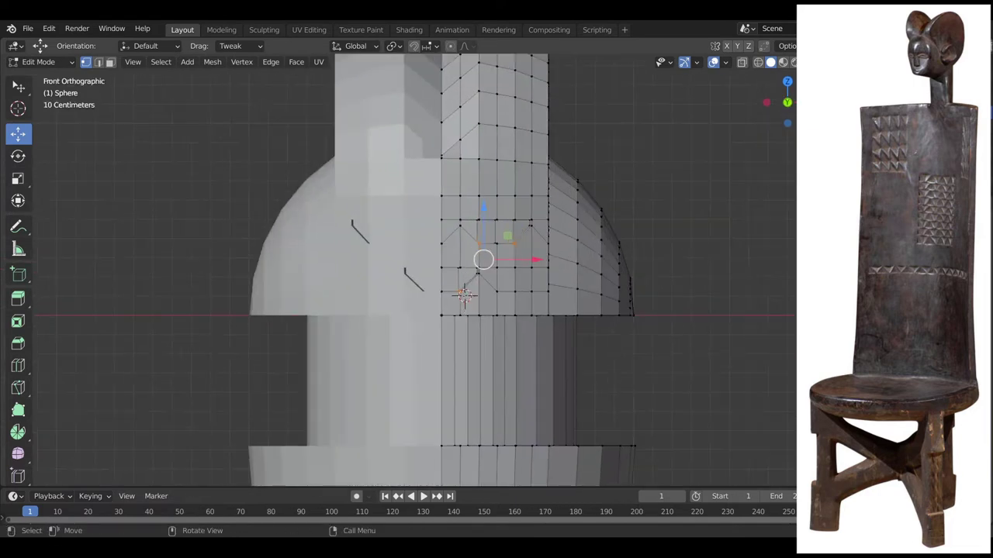
key("g")
left_click(488, 307)
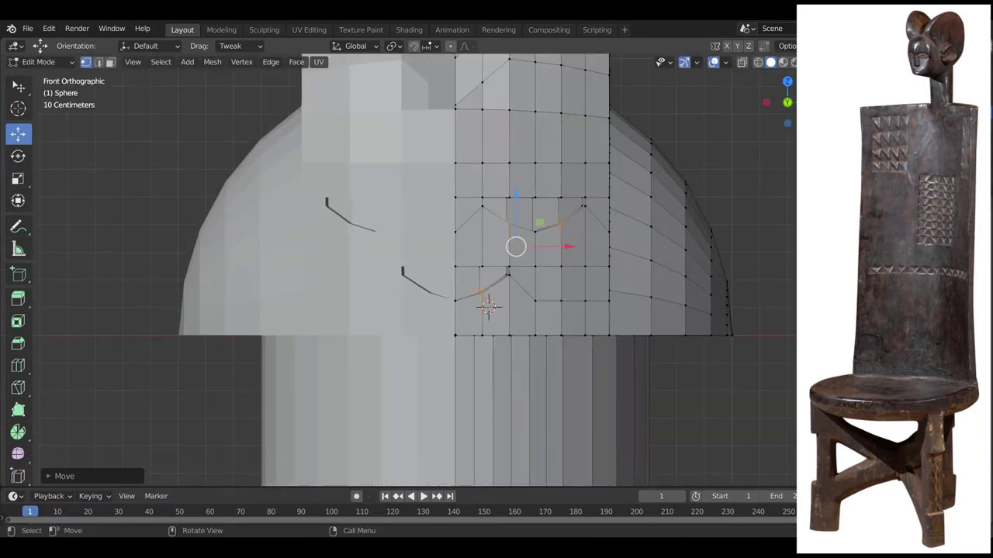
middle_click_drag(488, 306, 431, 236)
left_click(27, 28)
left_click(44, 113)
Move the selected edge line along the crest half upward along Z to start its peak
scroll(434, 233, "down", 8)
key("Tab")
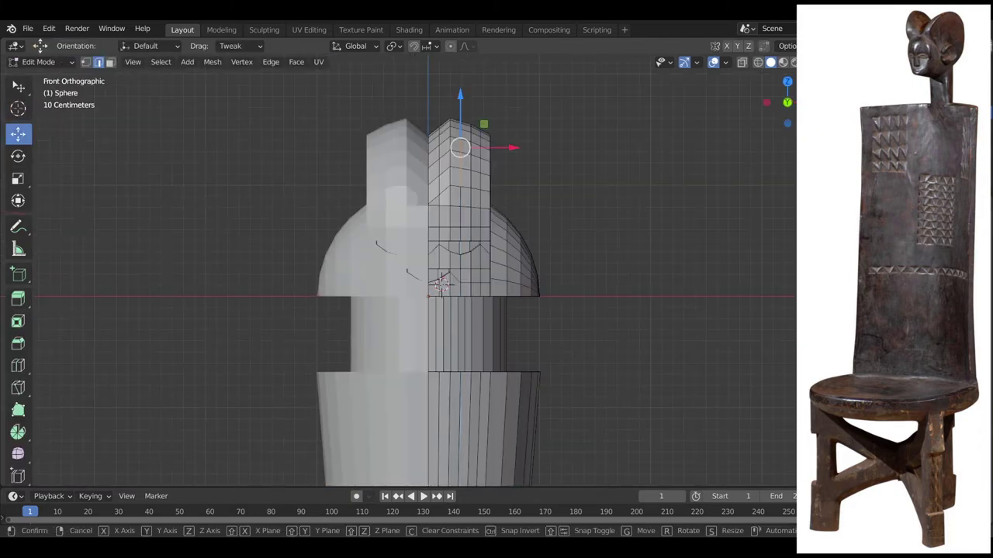
left_click_drag(460, 95, 460, 85)
left_click(558, 148)
middle_click_drag(558, 148, 477, 205)
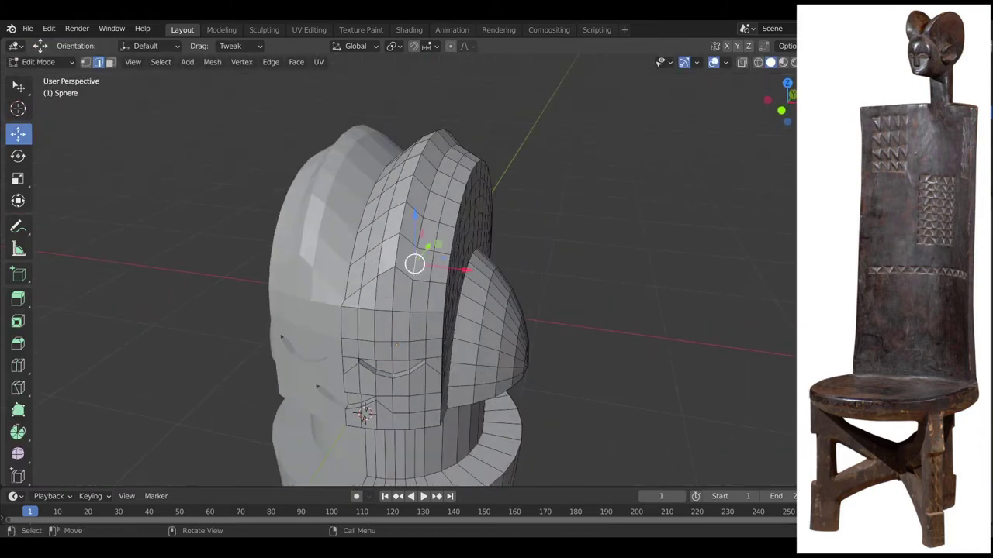
Select the next edge line outward on the crest half and raise it along Z above the previous one
middle_click_drag(365, 415, 275, 235)
key("KP_1")
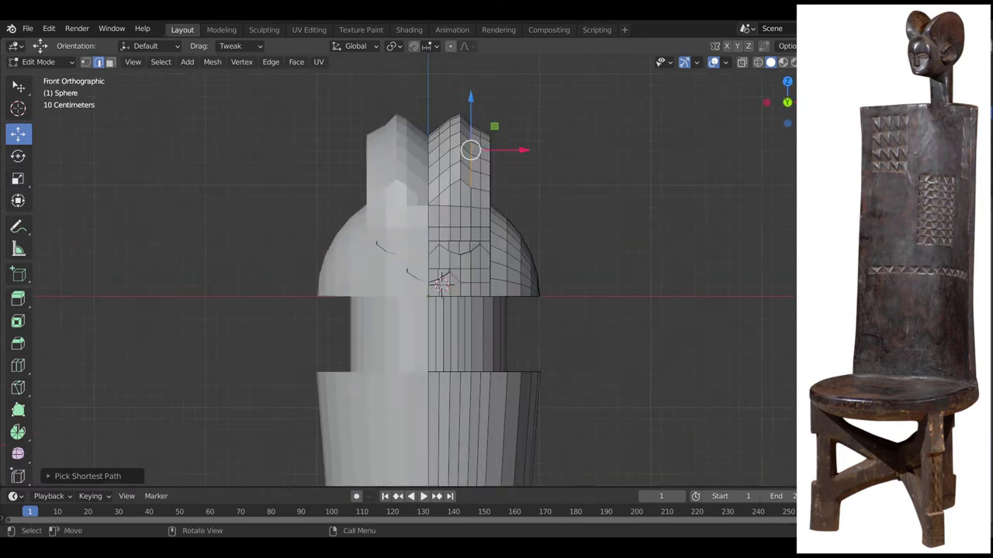
key("g")
left_click_drag(471, 79, 471, 79)
middle_click_drag(471, 79, 442, 109)
key("KP_1")
left_click_drag(471, 79, 471, 80)
key("g")
key("z")
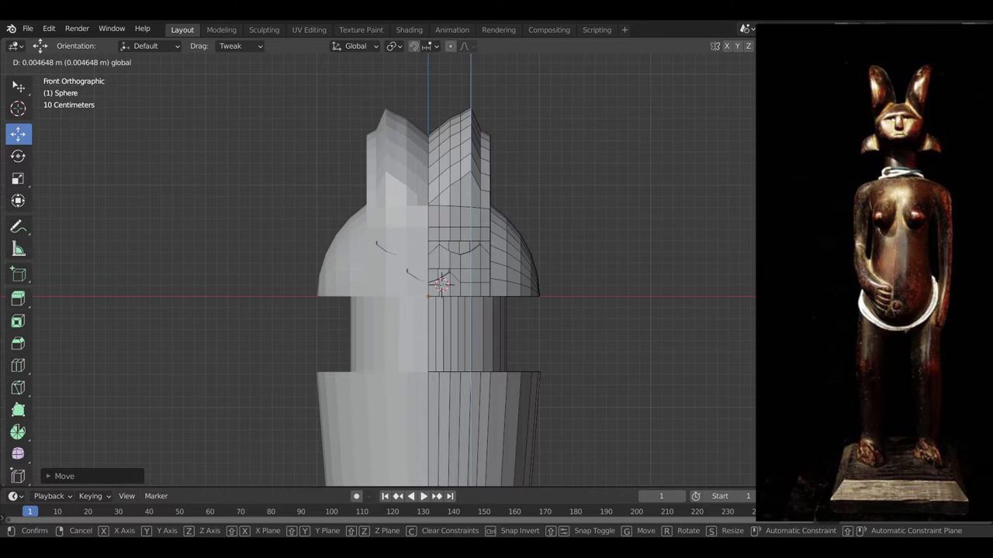
key("Return")
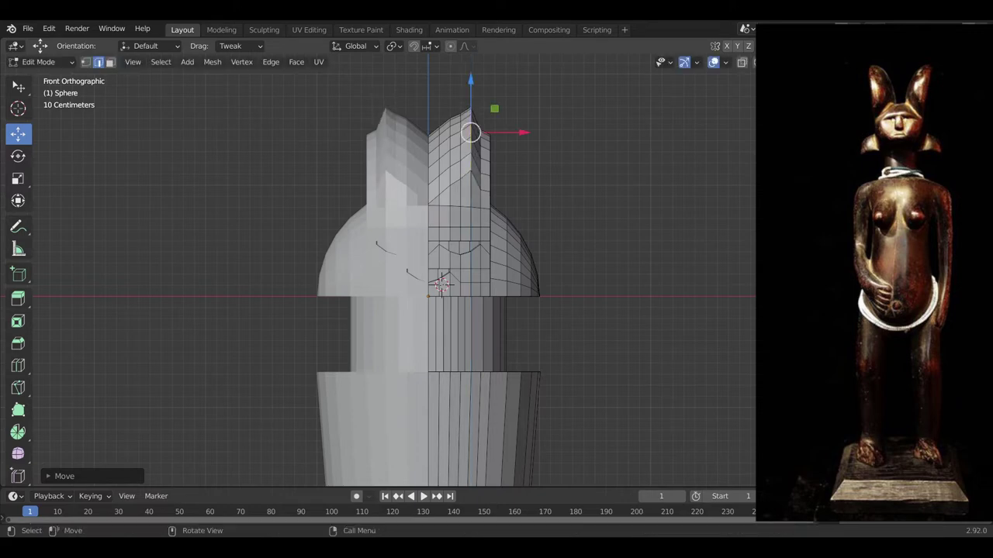
Select the edge line nearest the crest's outer side and raise it along Z to form a pointed tip
middle_click_drag(440, 284, 345, 400)
key("alt+a")
key("KP_1")
key("g")
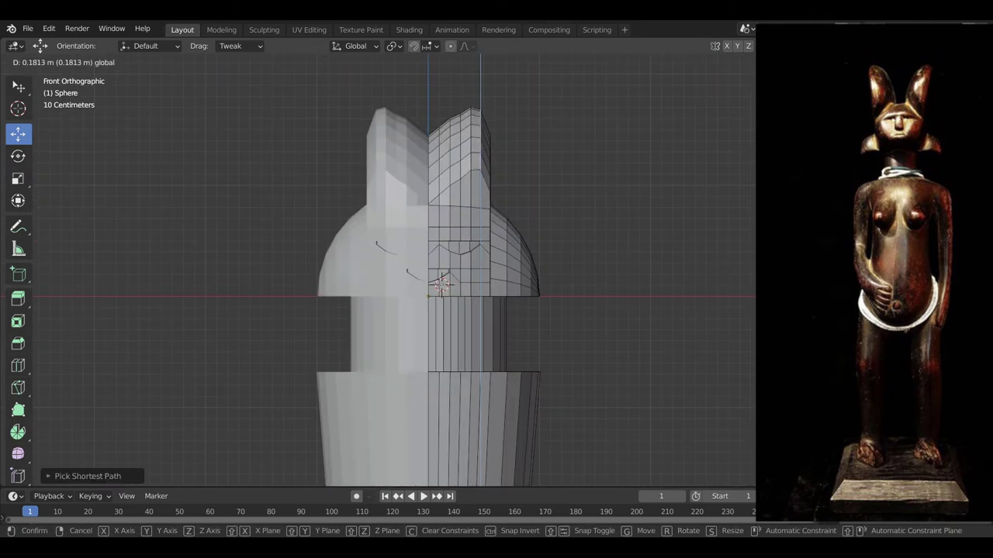
left_click_drag(480, 75, 480, 74)
key("a")
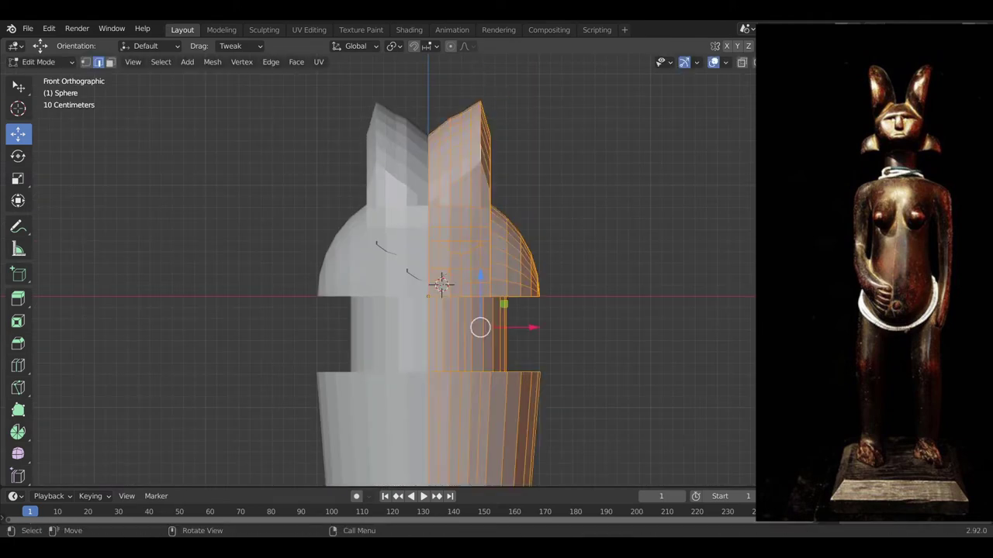
key("a")
Add an edge loop around the head's underside and slide it fully against the outer rim to sharpen it
middle_click_drag(435, 256, 377, 426)
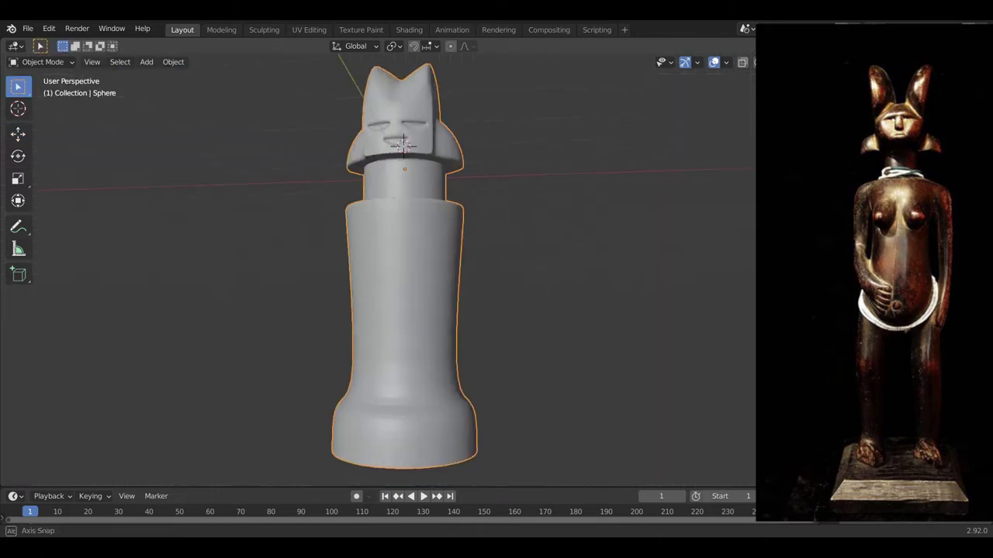
scroll(298, 295, "up", 3)
key("Tab")
middle_click_drag(377, 388, 358, 260)
key("alt+a")
scroll(377, 326, "up", 4)
left_click(332, 237)
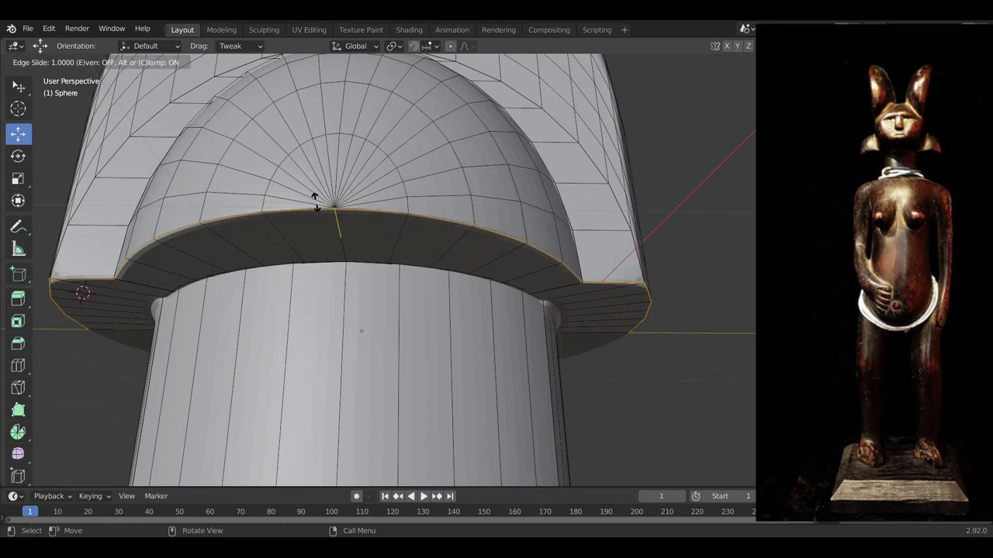
left_click(328, 204)
key("Tab")
middle_click_drag(328, 233, 434, 278)
scroll(384, 209, "down", 6)
Select the rim of the round chest hole, extrude it in place and scale it to about 0.83
key("Tab")
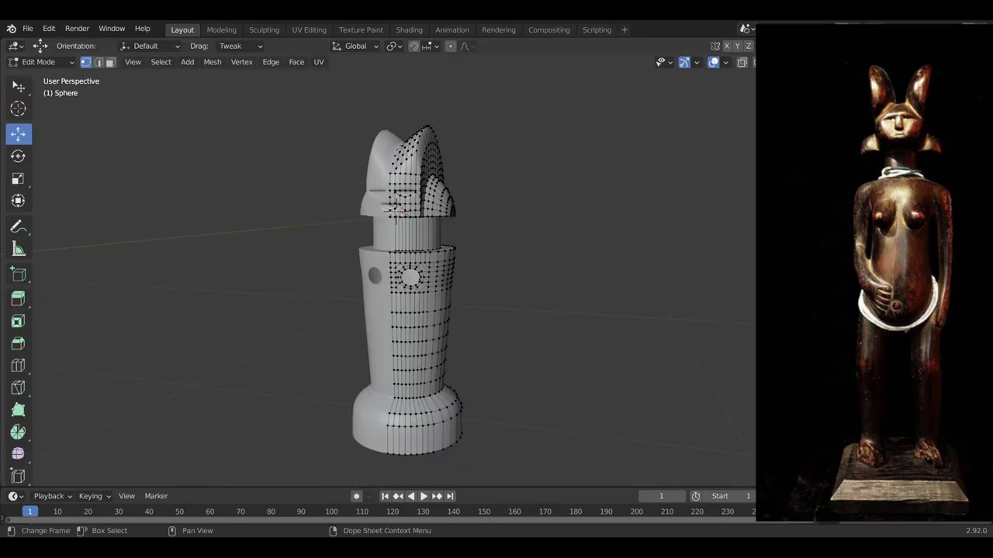
scroll(384, 209, "up", 5)
scroll(405, 267, "up", 5)
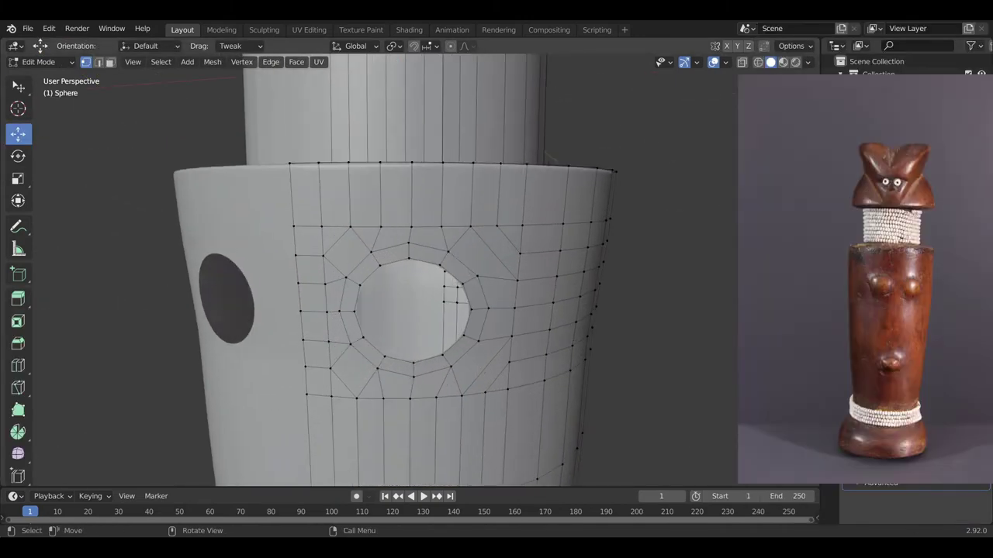
middle_click_drag(409, 286, 419, 279)
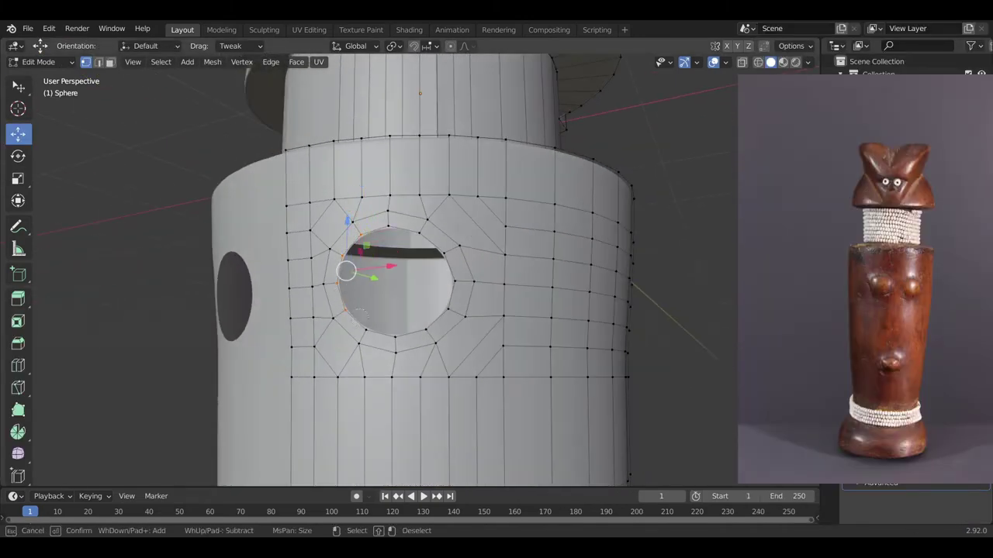
left_click_drag(397, 230, 391, 227)
right_click(390, 226)
middle_click_drag(390, 227, 388, 247)
key("e")
key("Escape")
key("s")
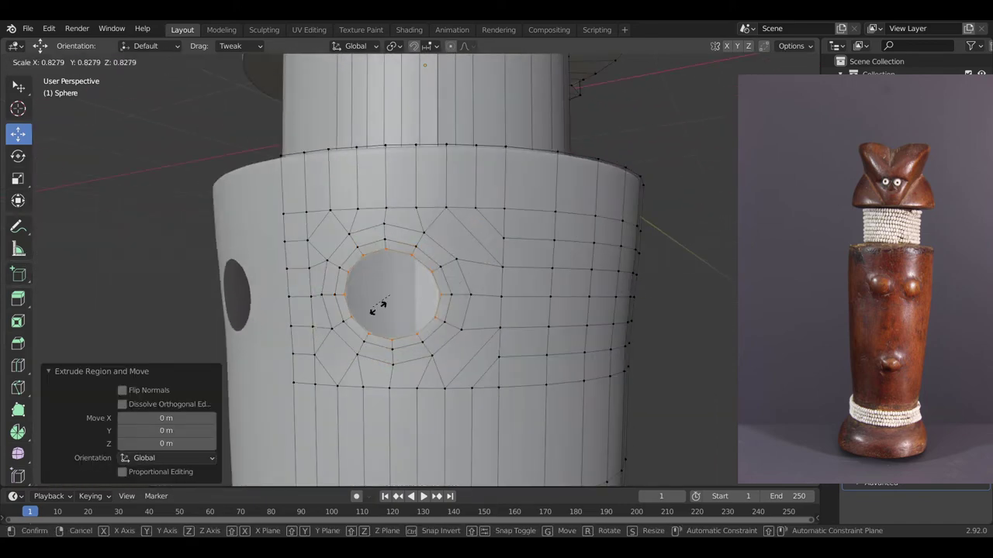
left_click(377, 307)
Extrude and scale the chest hole's rim inward again to build smaller concentric rings
key("ctrl+z")
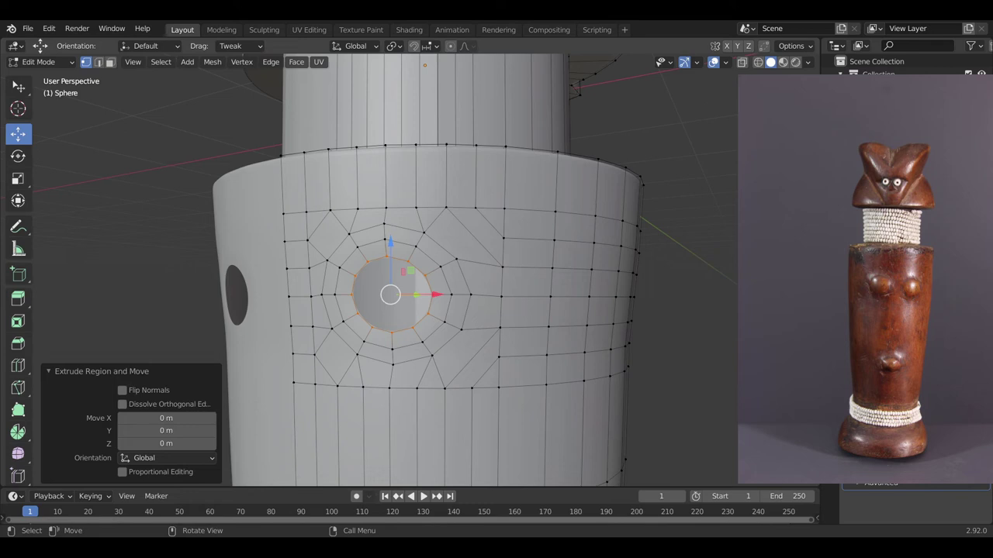
key("s")
left_click(367, 309)
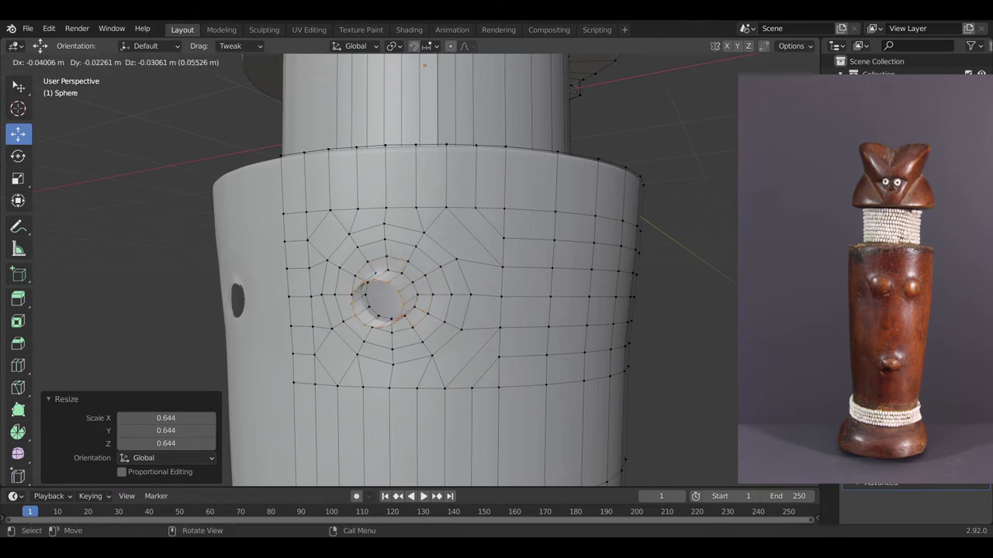
key("ctrl+z")
key("s")
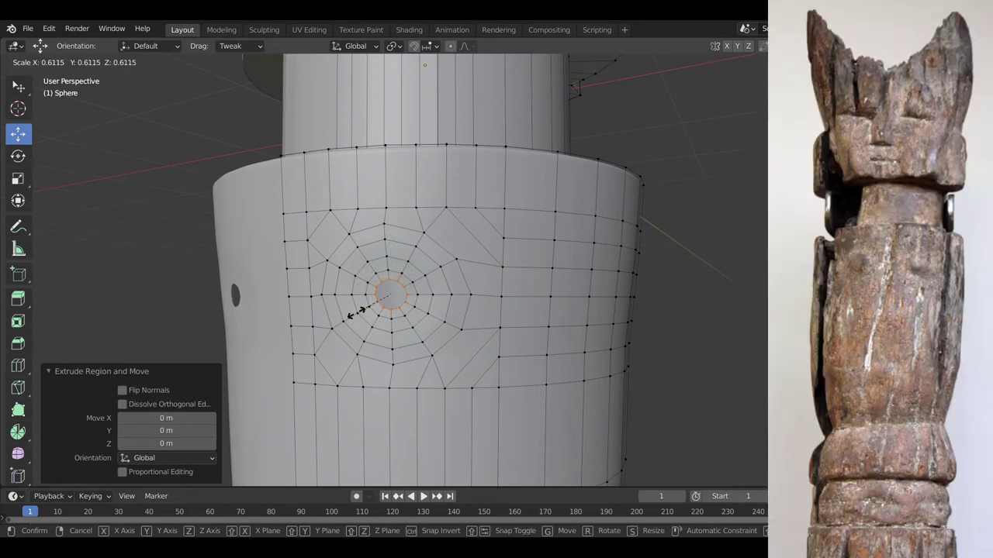
left_click(352, 313)
Scale the innermost ring of the chest hole to 0.218 and merge its vertices to close the hole
key("ctrl+z")
key("s")
left_click(380, 294)
scroll(380, 293, "up", 8)
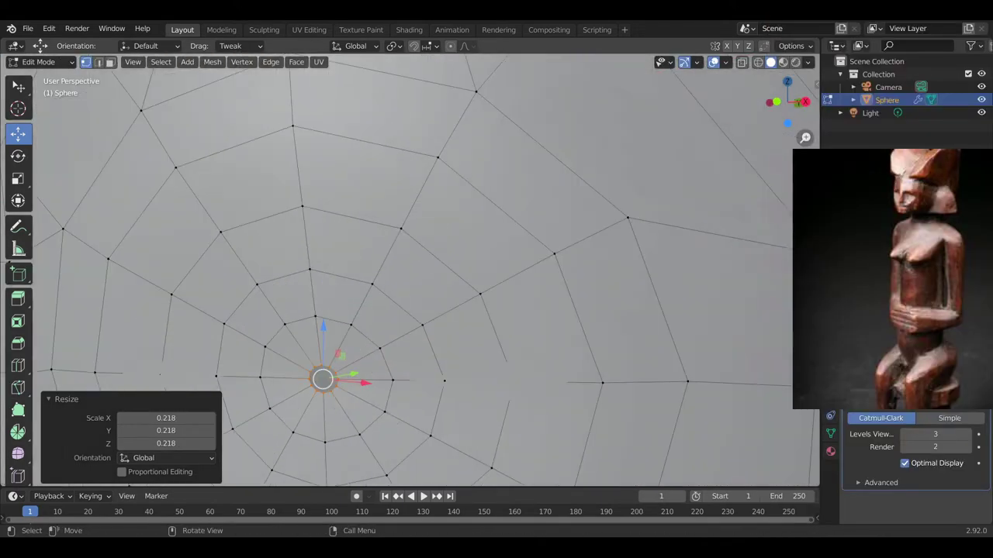
key("m")
left_click(341, 399)
scroll(342, 398, "down", 4)
scroll(418, 310, "down", 2)
mouse_move(419, 311)
middle_mouse_down()
mouse_move(512, 310)
mouse_move(444, 300)
mouse_move(441, 320)
middle_mouse_up()
scroll(459, 304, "down", 2)
left_click(621, 310)
Switch to the Sculpting workspace and inflate both chest patches into round bumps with Inflate/Deflate, radius 77 px, strength 1.000
scroll(465, 295, "down", 2)
scroll(444, 301, "down", 2)
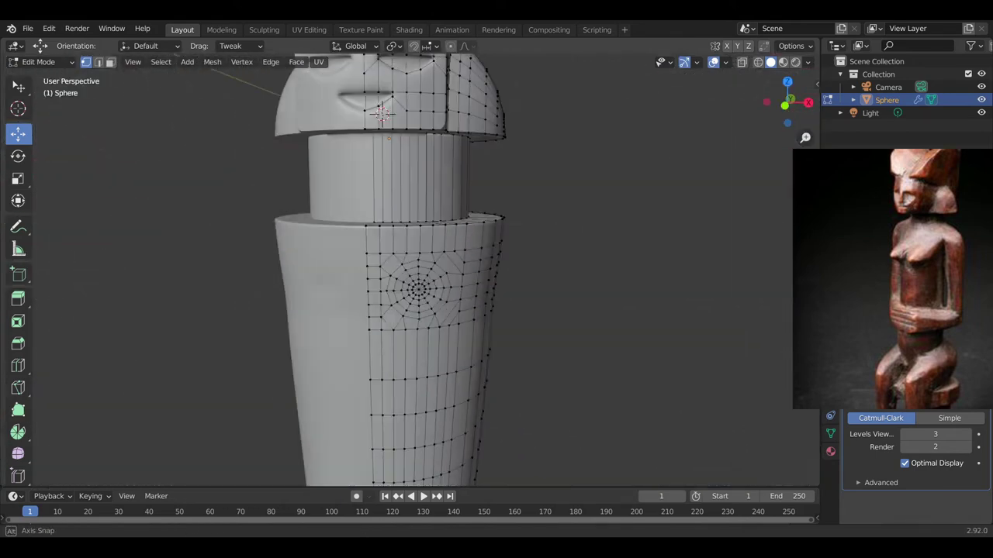
scroll(441, 319, "up", 4)
left_click(264, 30)
scroll(408, 246, "up", 3)
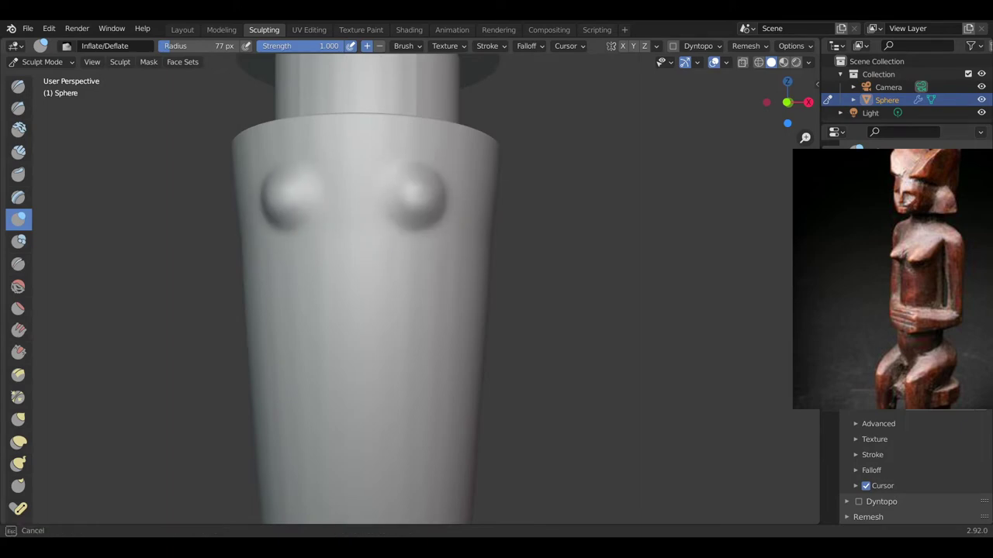
Return to the Layout workspace in Edit Mode and frame the ringed patch at the middle of the lower body
left_click(42, 62)
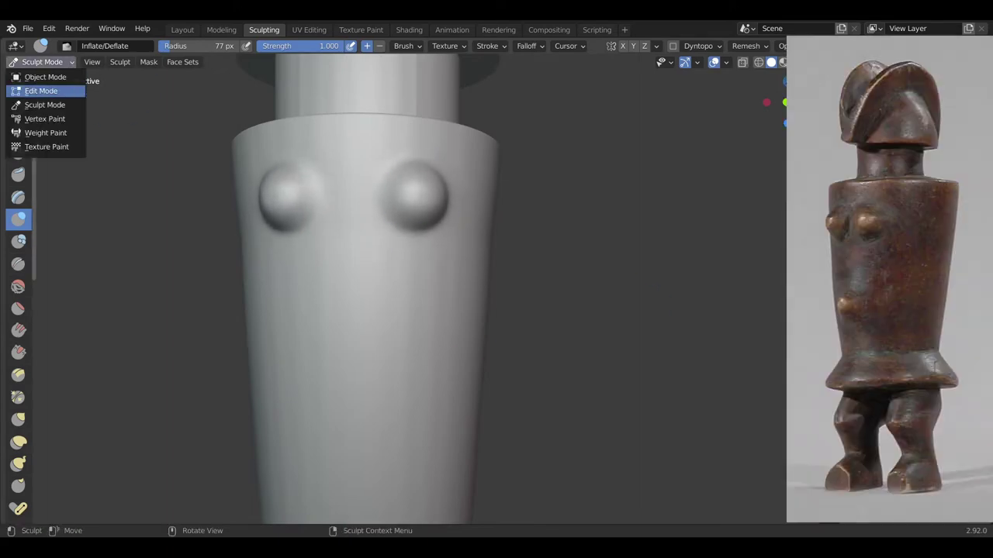
left_click(44, 91)
middle_click_drag(434, 233, 424, 177)
scroll(372, 287, "down", 3)
left_click(182, 29)
key("Tab")
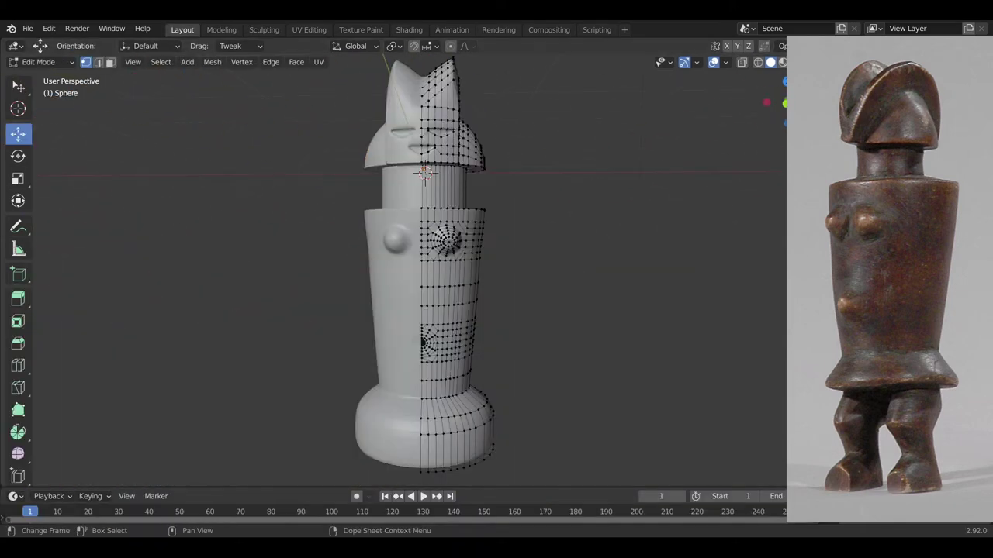
middle_click_drag(423, 248, 364, 271, "shift")
scroll(437, 156, "up", 6)
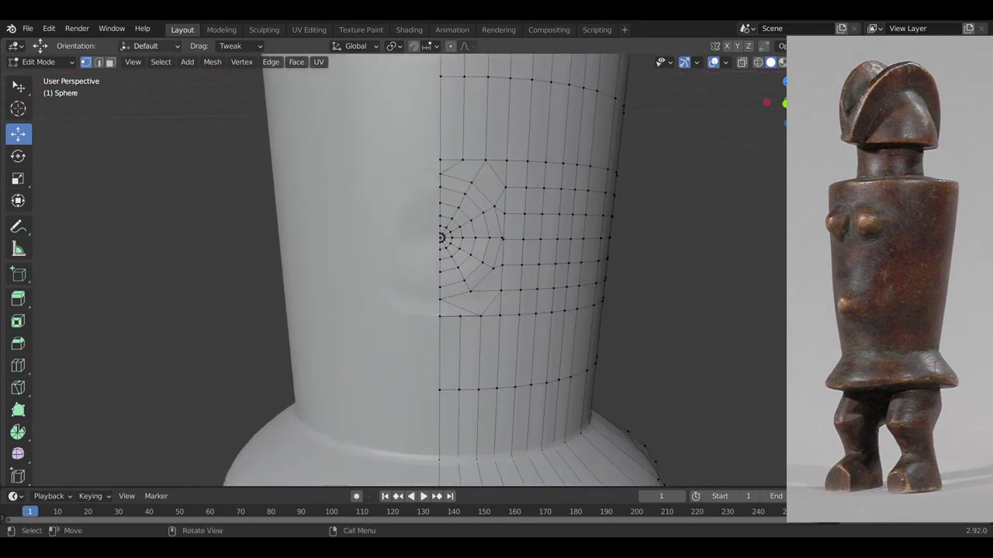
Switch to Sculpt Mode and inflate the belly patch into a navel bump with Inflate/Deflate, radius 77 px, strength 1.000
left_click(43, 63)
left_click(35, 106)
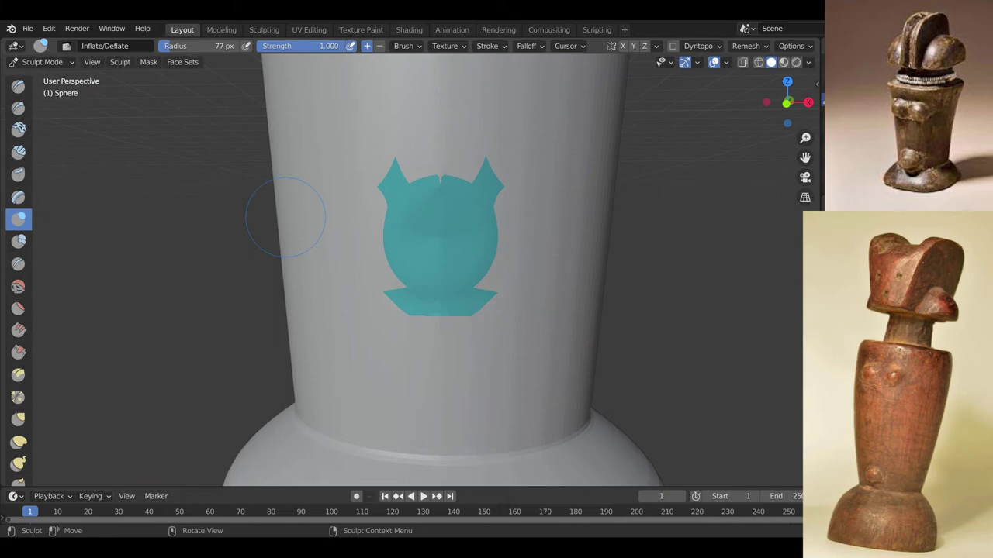
left_click_drag(441, 234, 441, 239)
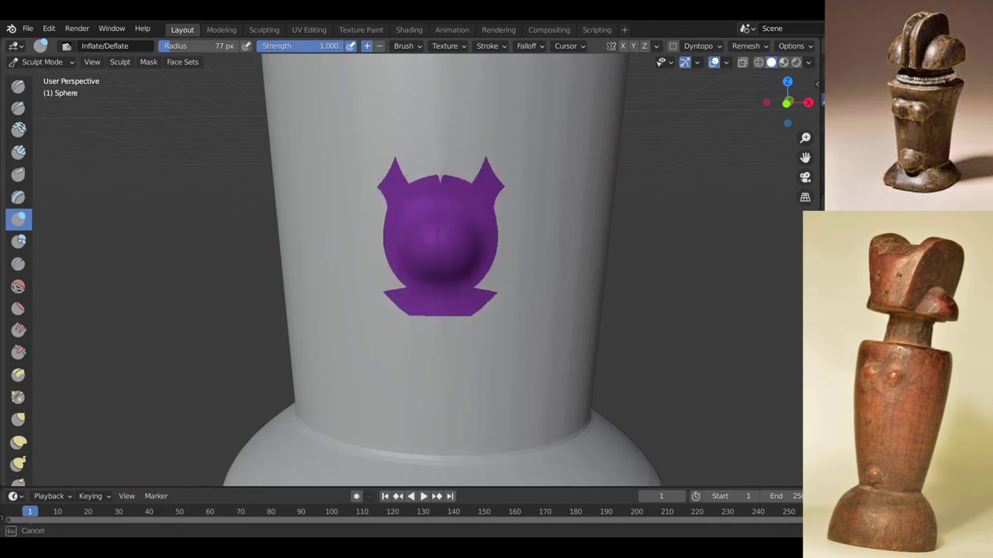
mouse_move(244, 269)
middle_mouse_down()
mouse_move(369, 219)
mouse_move(252, 221)
middle_mouse_up()
scroll(360, 219, "down", 4)
mouse_move(334, 236)
middle_mouse_down()
mouse_move(392, 271)
mouse_move(378, 270)
middle_mouse_up()
key("KP_1")
scroll(434, 259, "up", 4)
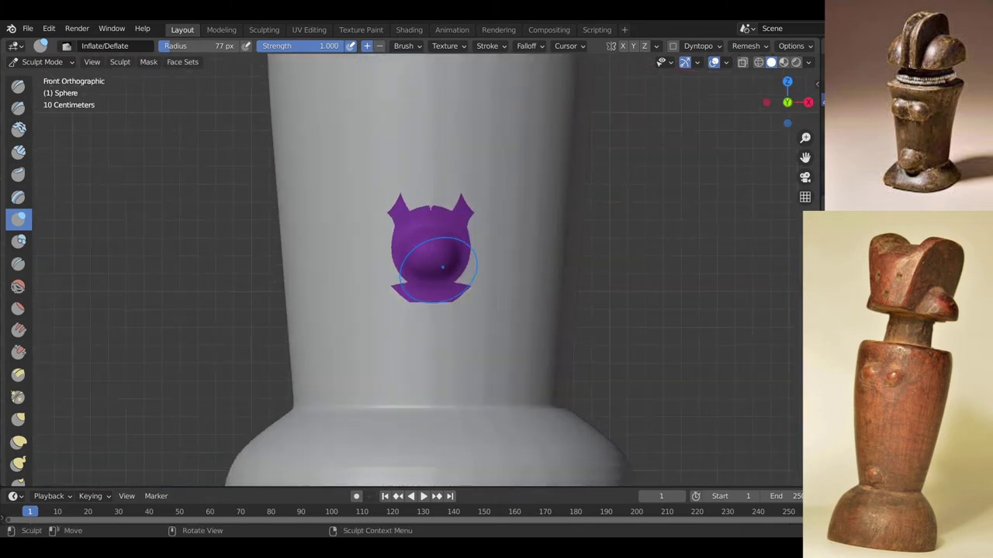
Work over the navel bump with the Flatten/Contrast brush at strength 0.500 and return to Object Mode
key("shift+t")
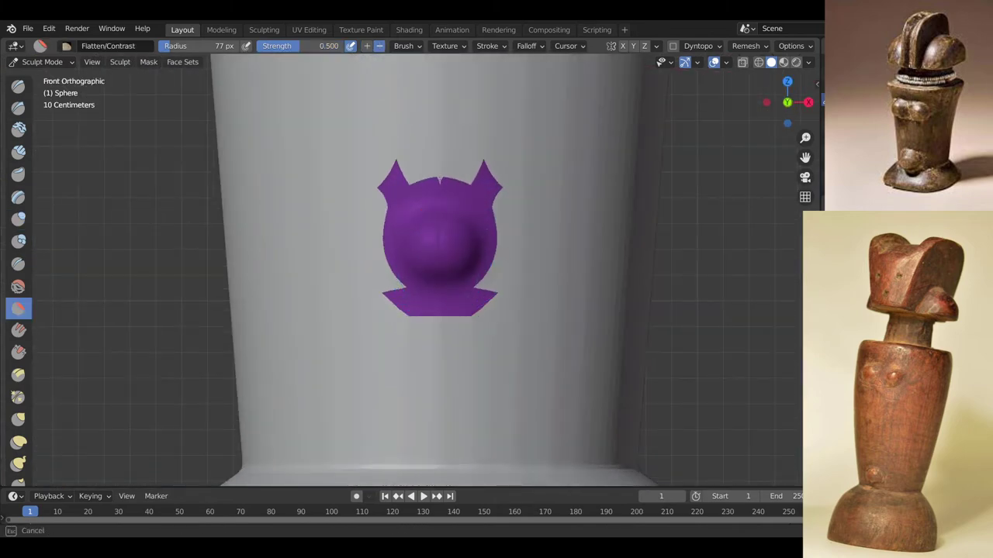
mouse_move(385, 250)
middle_mouse_down()
mouse_move(466, 241)
mouse_move(365, 255)
mouse_move(388, 245)
mouse_move(392, 217)
mouse_move(297, 183)
mouse_move(328, 214)
middle_mouse_up()
key("Tab")
scroll(392, 236, "down", 5)
scroll(392, 225, "down", 2)
left_click(42, 62)
left_click(45, 75)
scroll(326, 194, "up", 3)
middle_click_drag(403, 56, 504, 116)
scroll(419, 271, "down", 5)
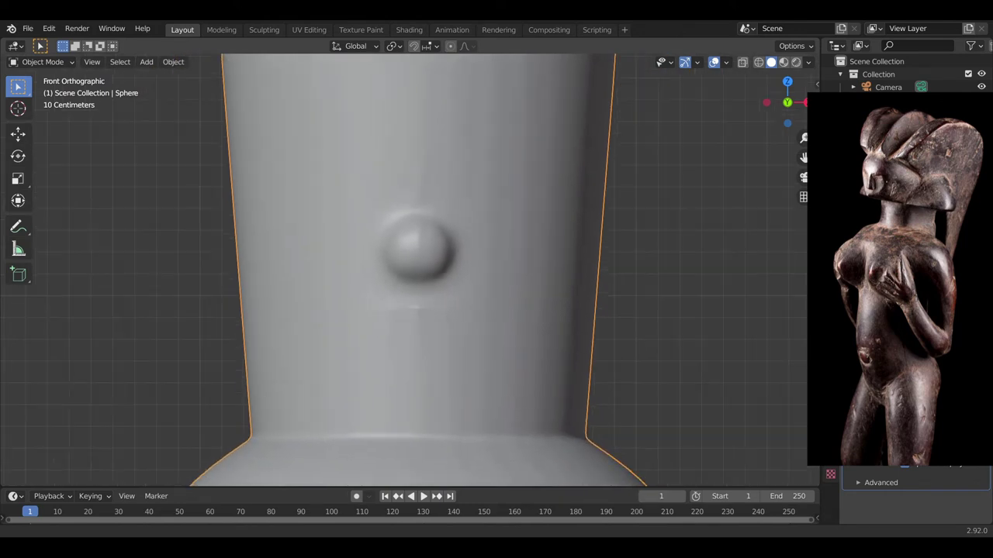
scroll(419, 271, "down", 4)
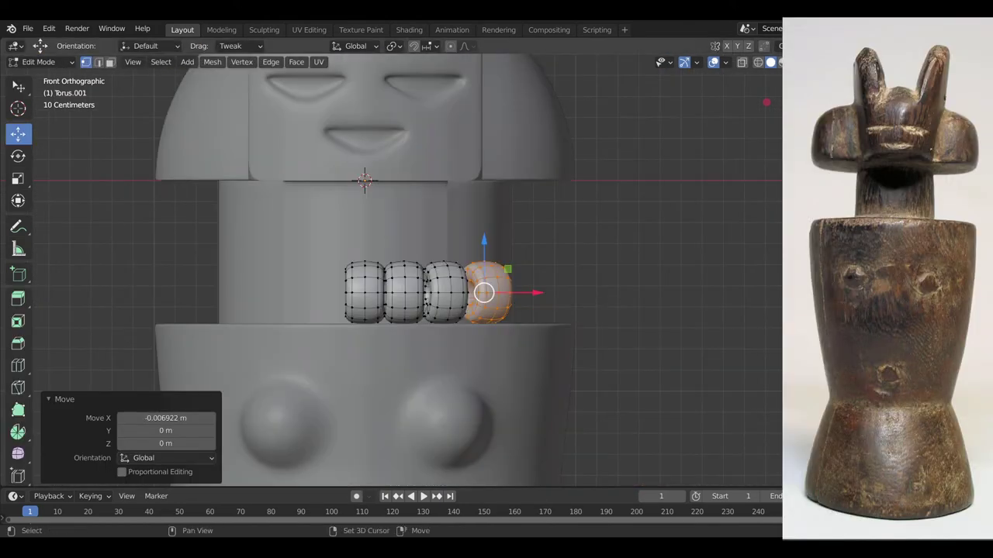
Duplicate the end bead about 0.21 m along X and rotate the copy 14° about the Z axis
key("shift+d")
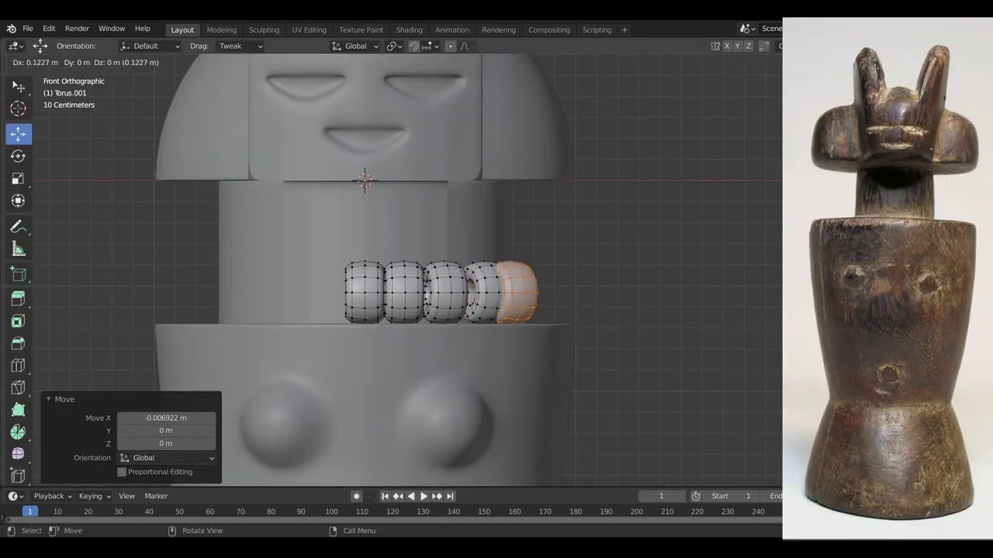
left_click(530, 297)
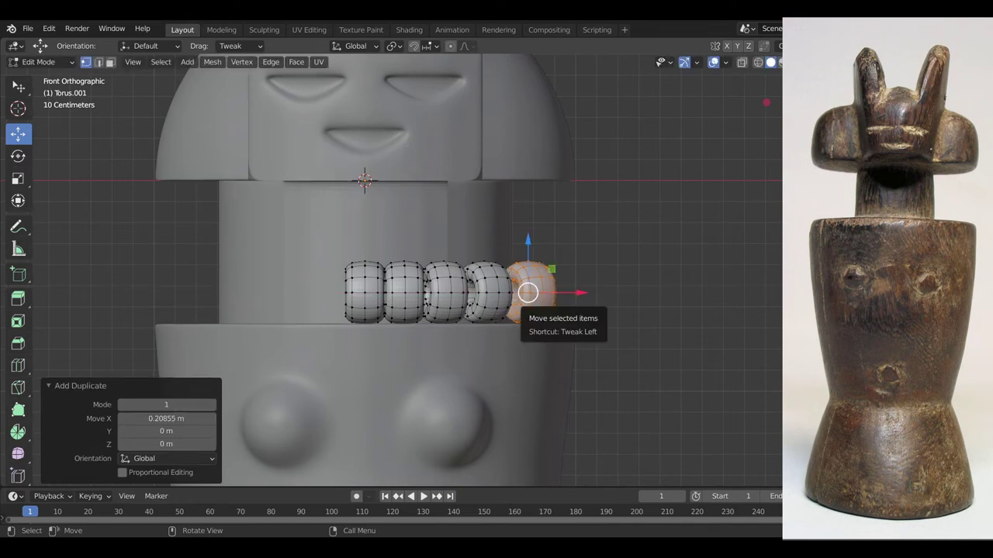
key("r")
key("z")
left_click(546, 298)
Move the new bead about 0.16 m back along Y and nudge it inward along X to follow the shoulder rim
key("KP_3")
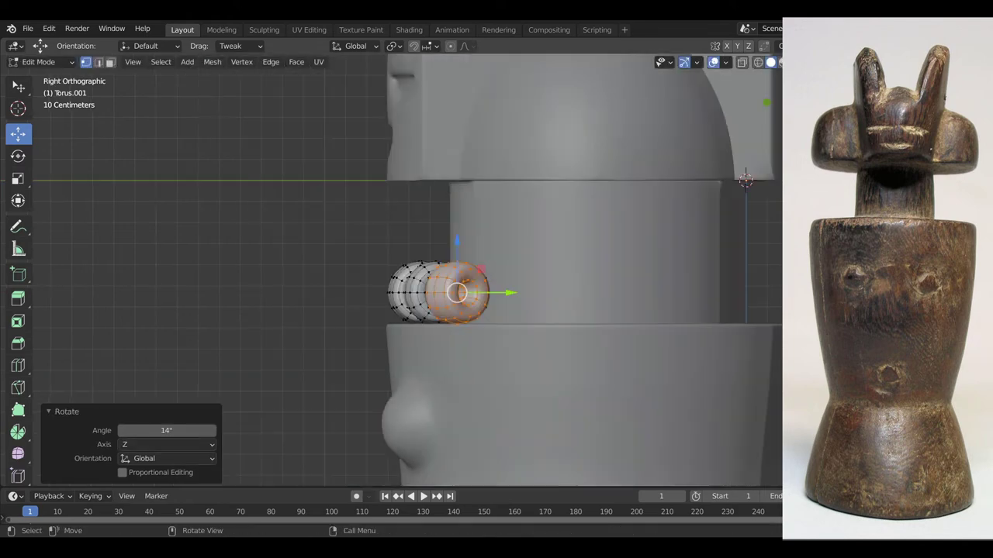
middle_click_drag(535, 311, 490, 371)
left_click_drag(461, 403, 502, 417)
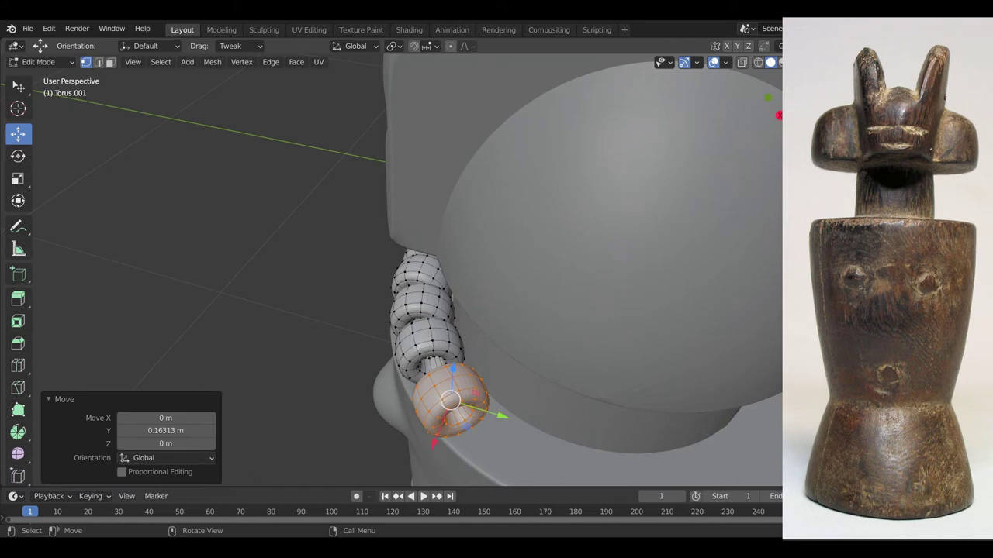
left_click_drag(434, 442, 442, 428)
middle_click_drag(444, 426, 405, 402)
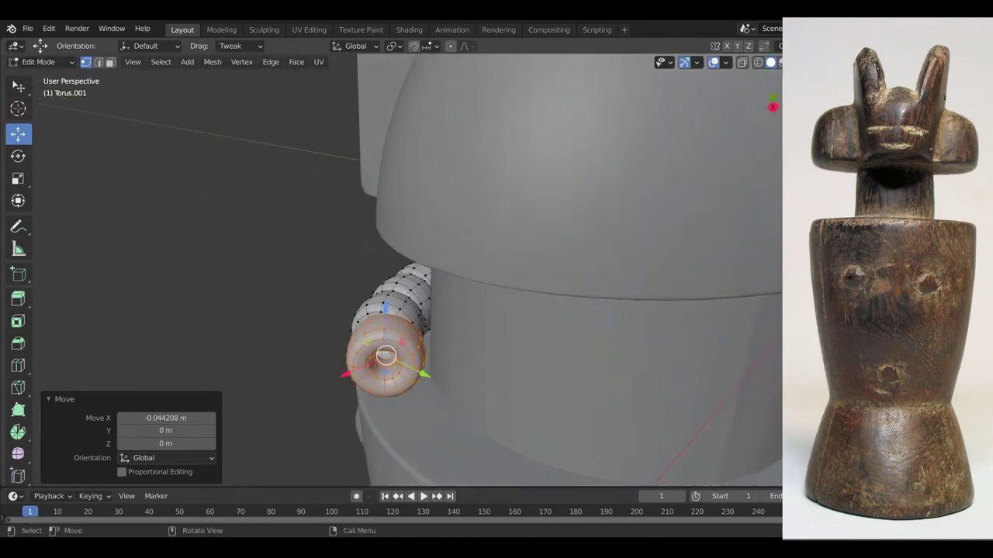
middle_click_drag(430, 349, 513, 403)
left_click_drag(556, 388, 552, 381)
middle_click_drag(543, 372, 461, 319)
Duplicate the end bead about 0.24 m along X and rotate the copy about the global Z axis
key("KP_1")
key("shift+d")
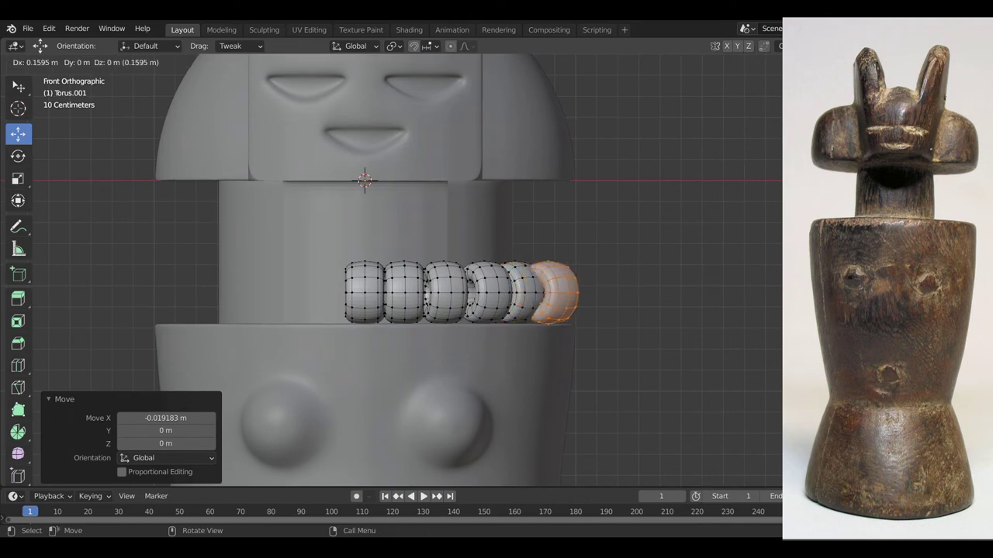
key("Return")
key("r")
key("z")
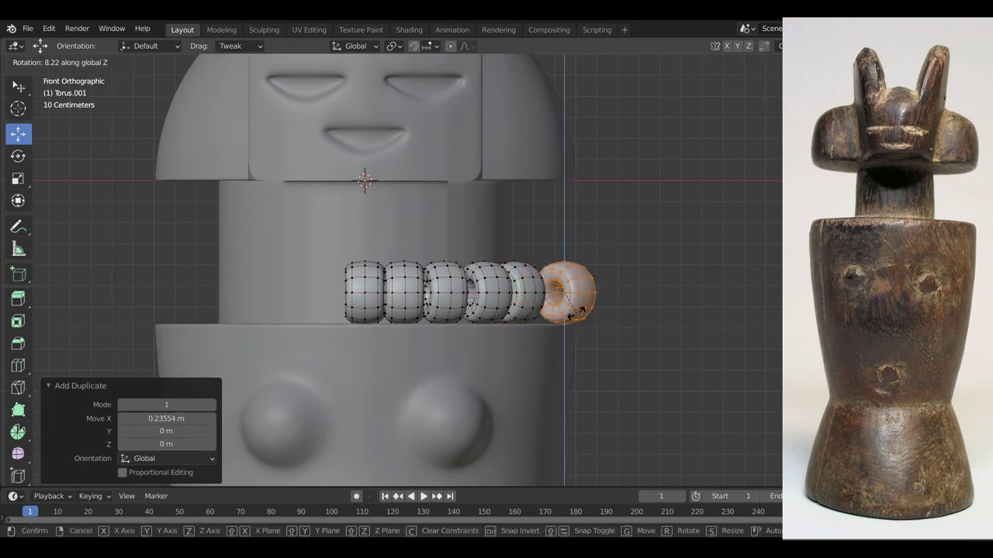
left_click(576, 313)
Shift the sixth bead about 0.17 m back along Y and inward along X, fine-tuning both until it sits beside its neighbour on the rim
middle_click_drag(575, 314, 474, 348)
scroll(496, 357, "up", 2)
left_click_drag(560, 380, 608, 383)
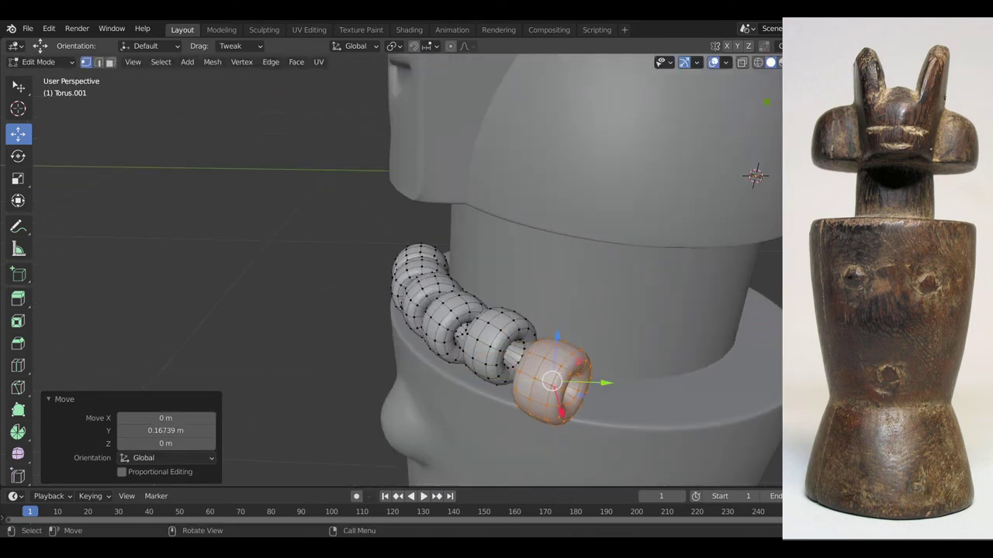
key("g")
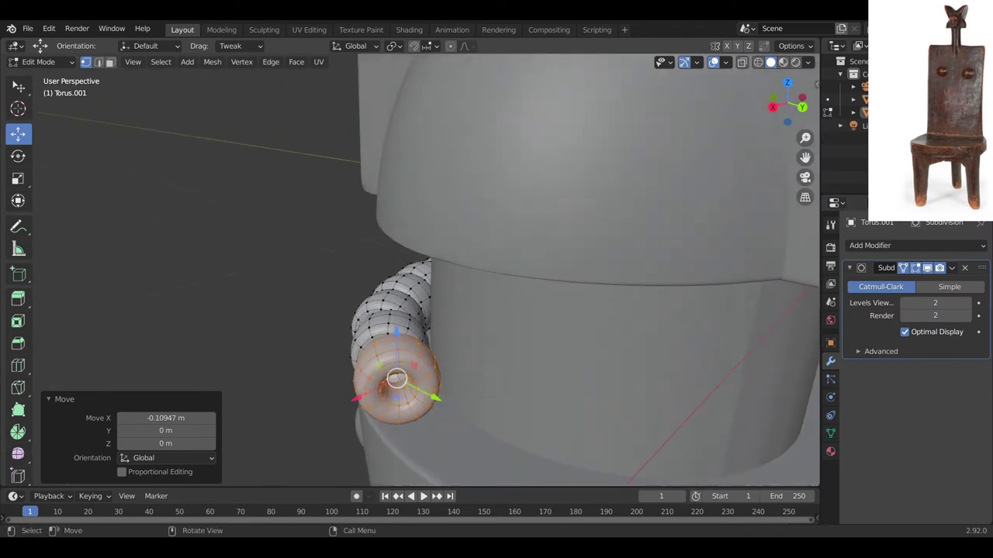
key("g")
key("x")
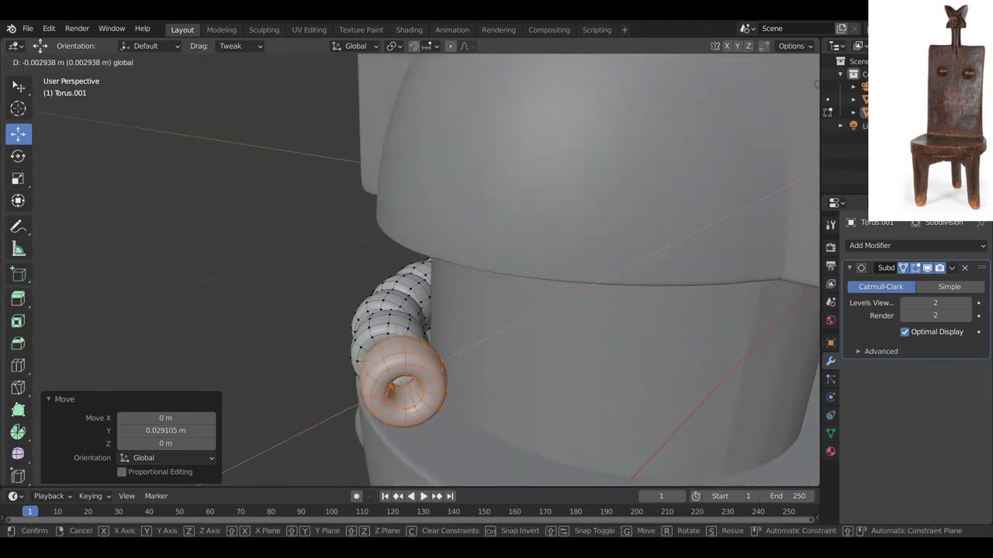
left_click_drag(364, 401, 372, 398)
middle_click_drag(372, 397, 435, 397)
left_click_drag(495, 405, 501, 408)
left_click_drag(424, 414, 428, 410)
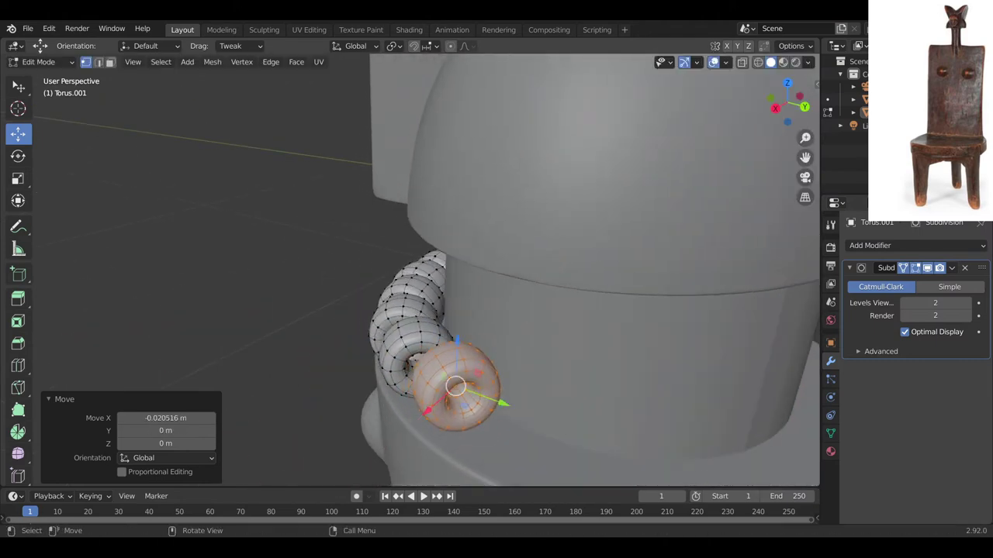
middle_click_drag(435, 411, 543, 395)
Rotate the sixth bead further about the global Z axis to follow the curve of the shoulder rim
key("KP_1")
key("r")
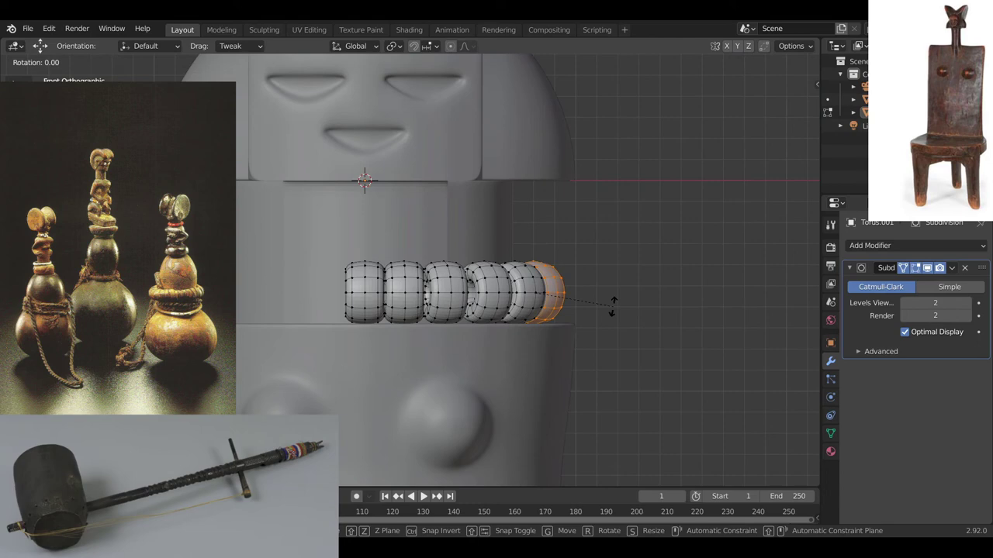
key("z")
left_click(588, 317)
middle_click_drag(587, 318, 470, 350)
Place a copy of the end bead about 0.27 m along Y, rotate it about Z and adjust its position in the horizontal plane
key("KP_3")
key("g")
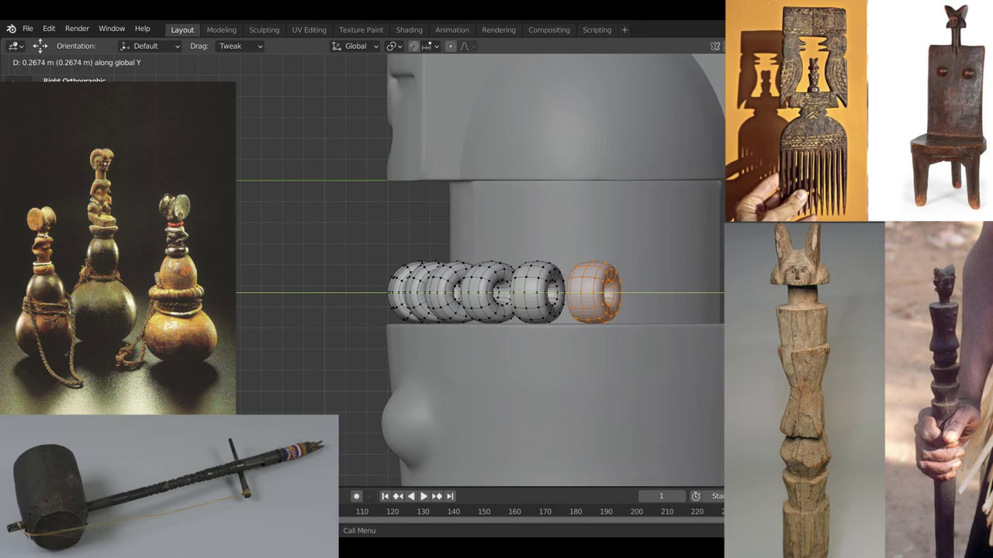
key("r")
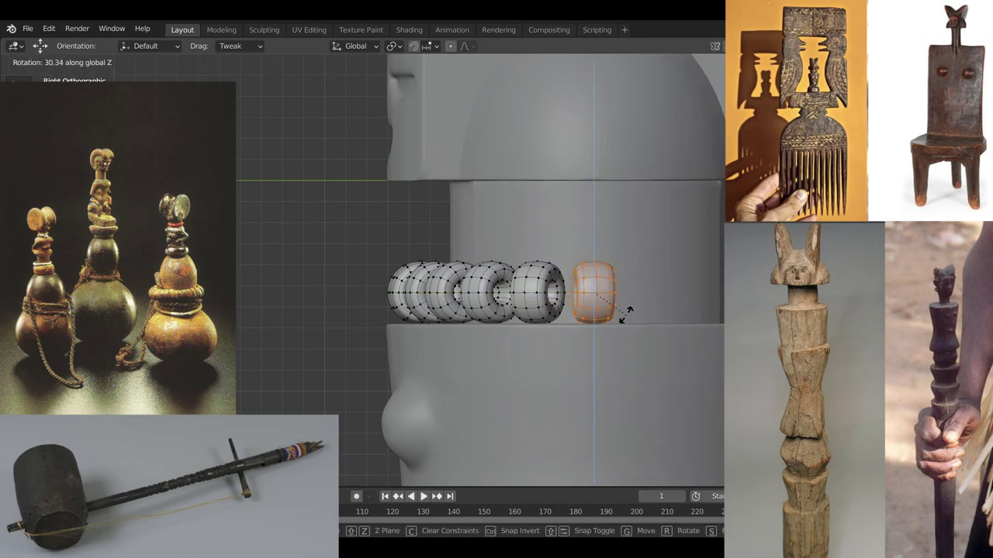
key("Return")
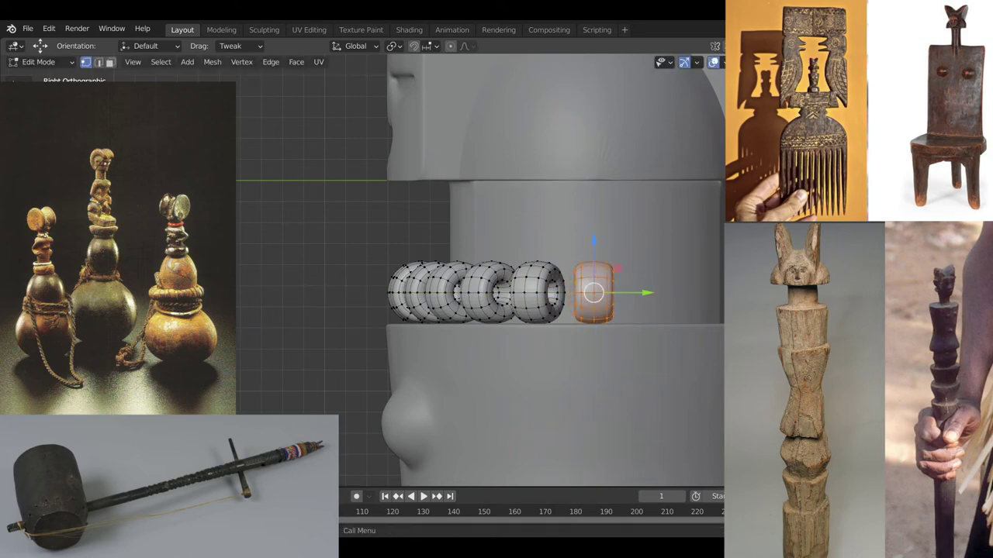
mouse_move(543, 263)
middle_mouse_down()
mouse_move(521, 330)
mouse_move(526, 317)
mouse_move(434, 264)
mouse_move(528, 287)
mouse_move(527, 268)
middle_mouse_up()
key("g")
key("shift+z")
key("Return")
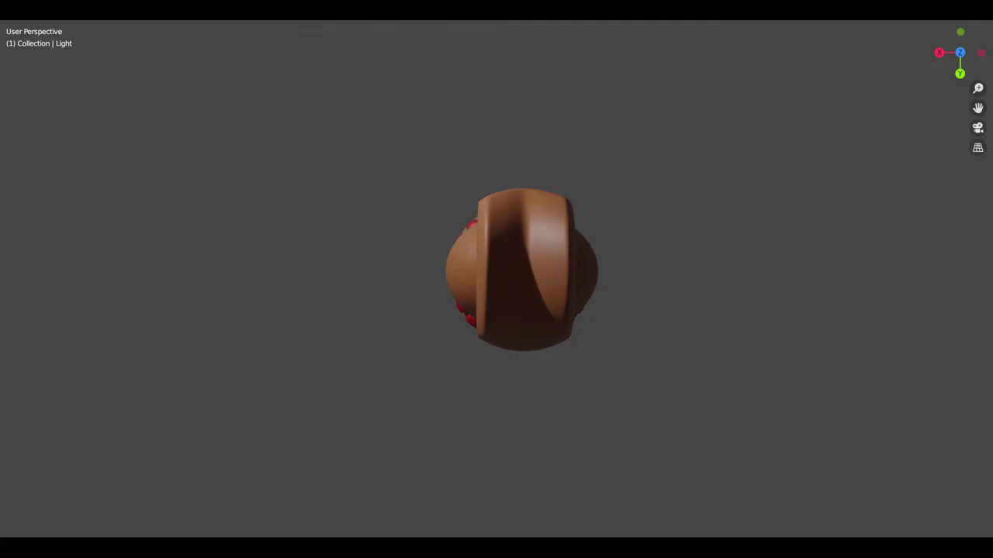
Inspect the coloured doll from the top, front, side and back, examining the head, red bead rings, body bumps and base
middle_click_drag(521, 326, 520, 238)
middle_click_drag(496, 194, 620, 194)
middle_click_drag(605, 233, 447, 234)
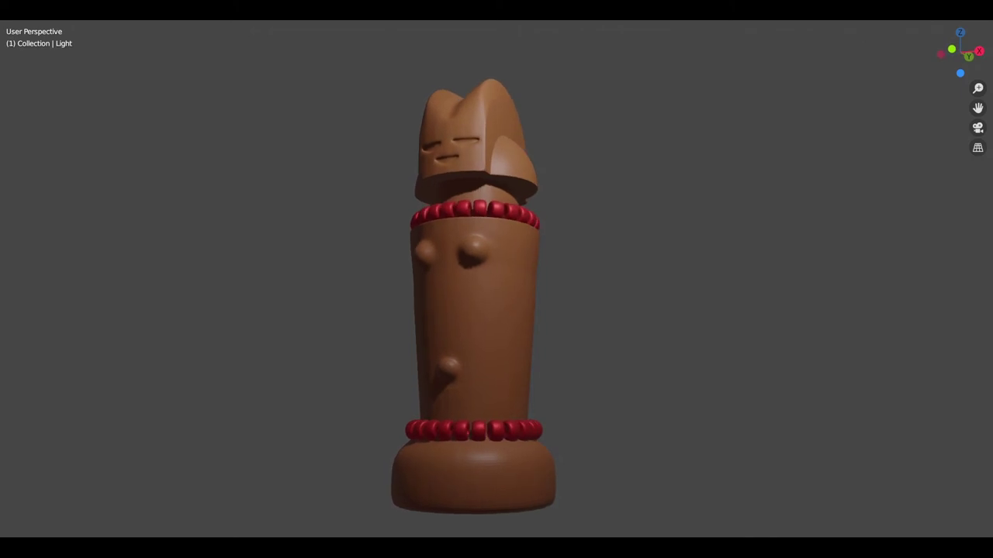
scroll(473, 295, "up", 5)
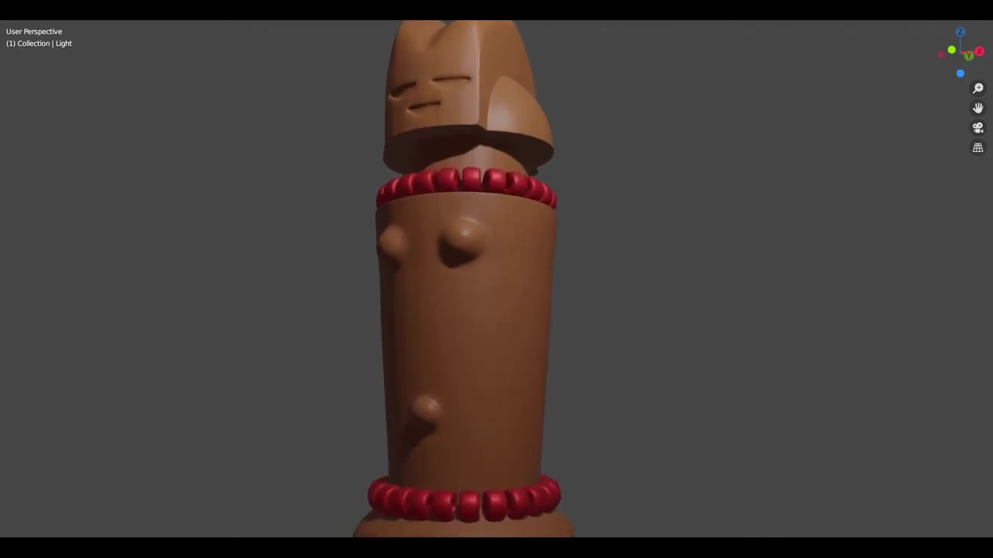
middle_click_drag(473, 232, 505, 431, "shift")
middle_click_drag(466, 279, 411, 260)
scroll(497, 279, "down", 1)
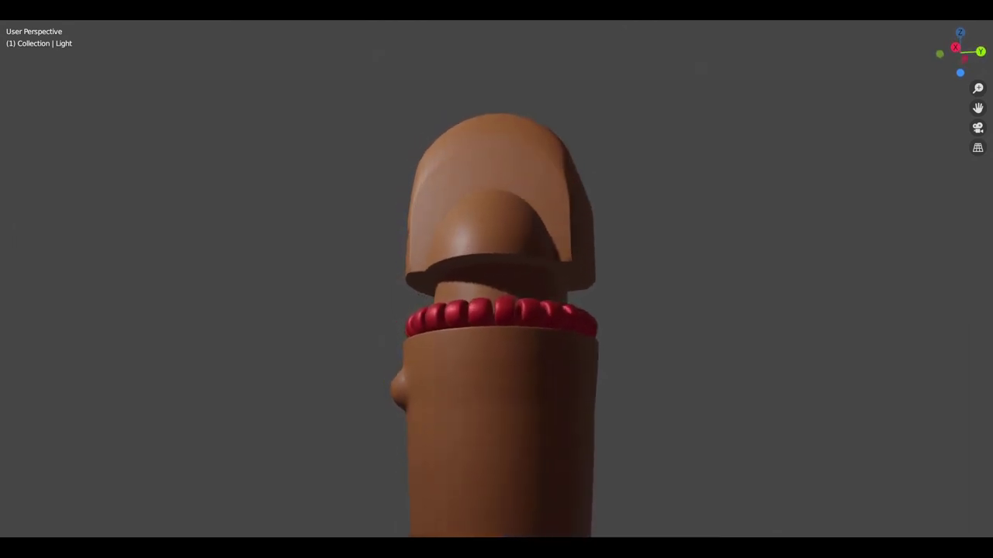
scroll(500, 310, "down", 5)
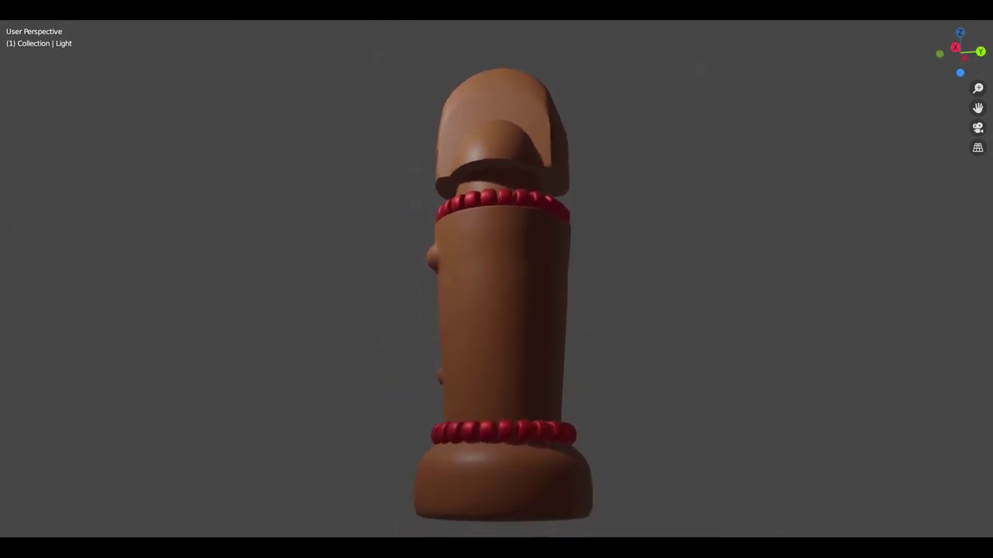
middle_click_drag(667, 294, 333, 298)
scroll(512, 310, "down", 3)
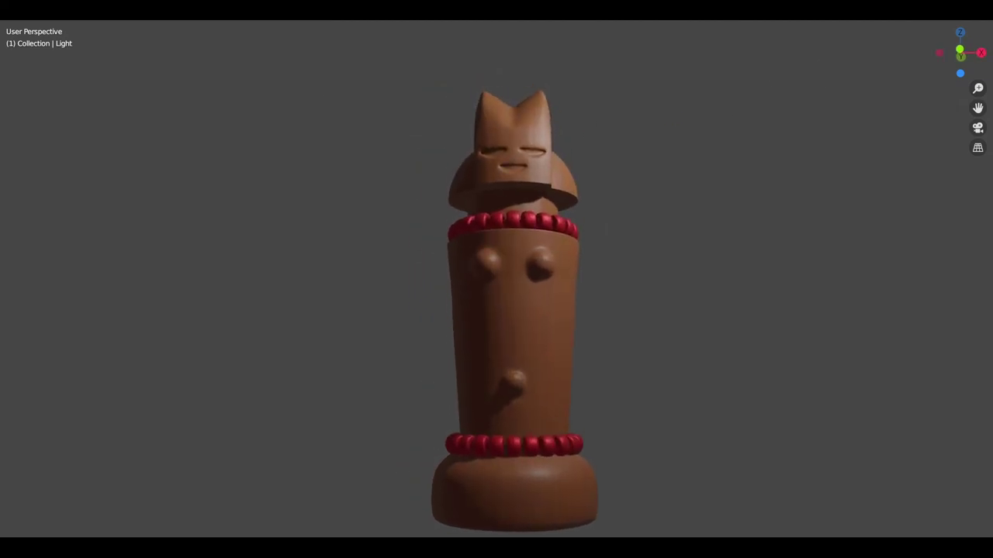
scroll(512, 310, "up", 2)
scroll(512, 310, "up", 5)
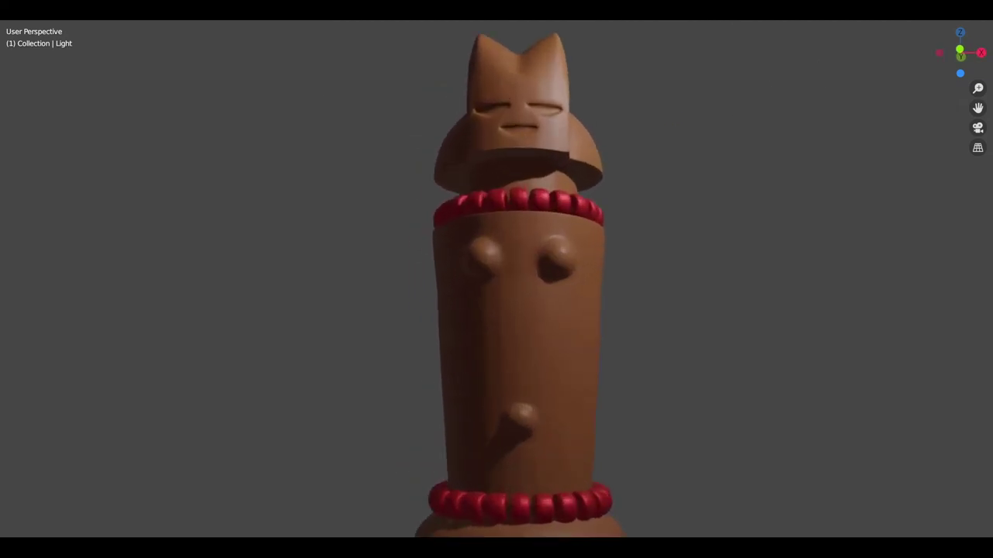
middle_click_drag(512, 310, 512, 457, "shift")
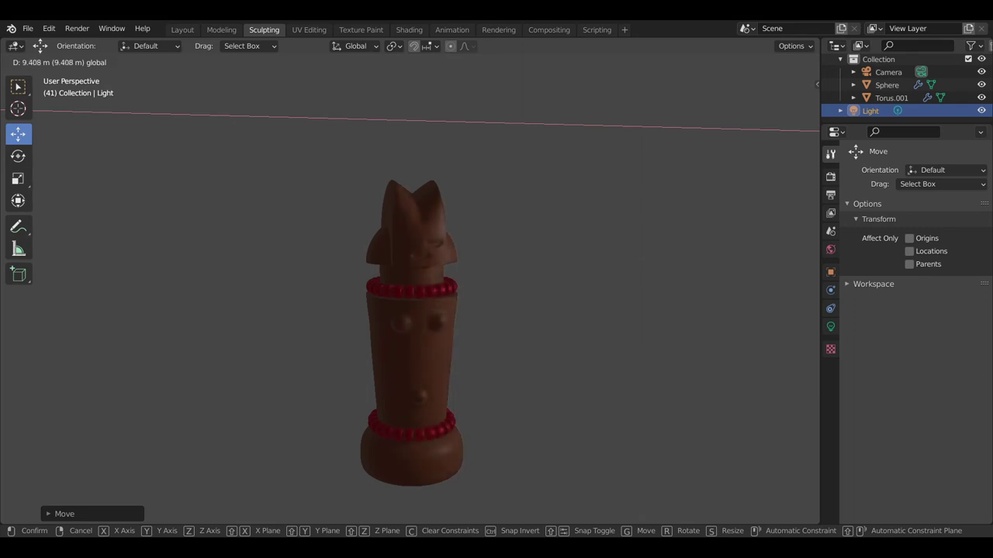
Move the light along the global X axis above the doll, across to the other side of its head
left_click_drag(930, 135, 817, 132)
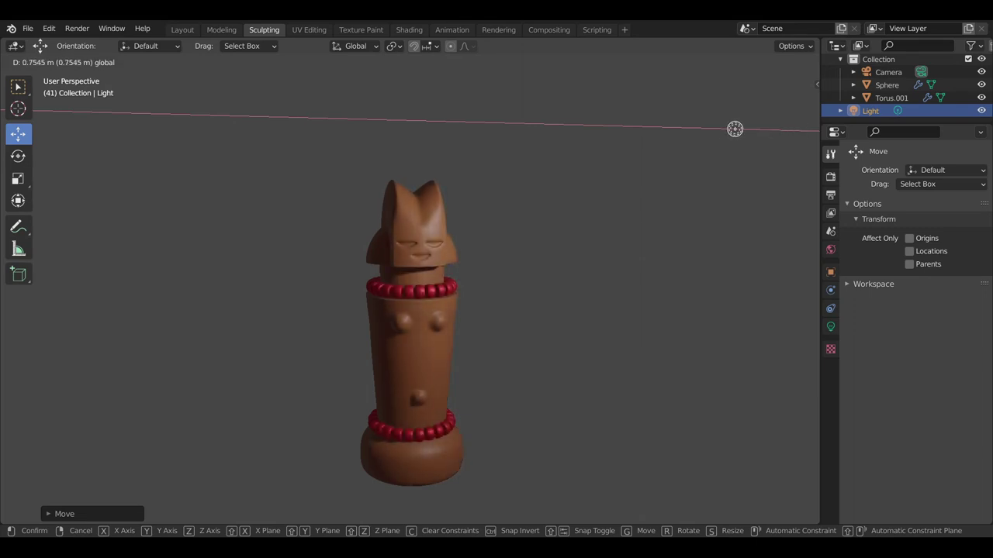
left_click_drag(734, 129, 612, 125)
left_click_drag(508, 123, 420, 120)
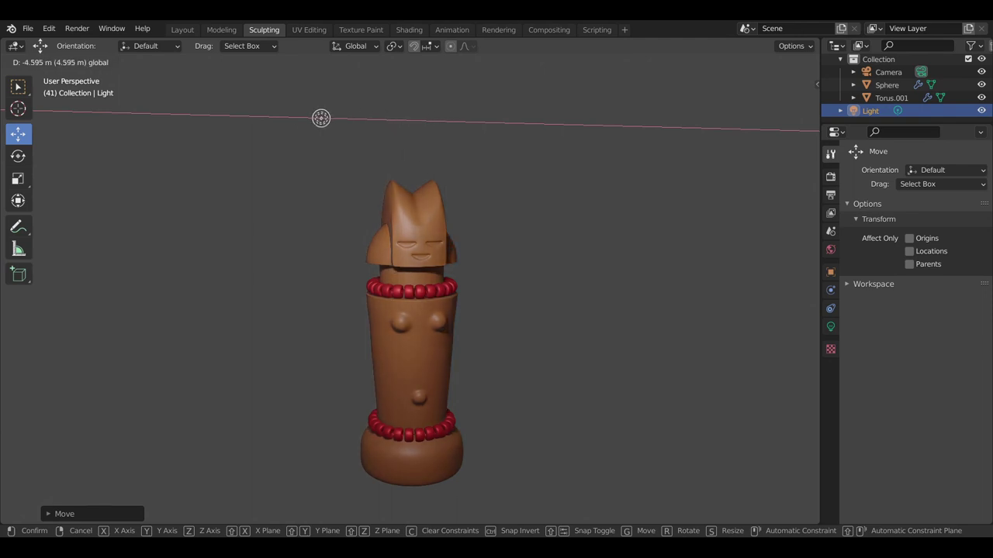